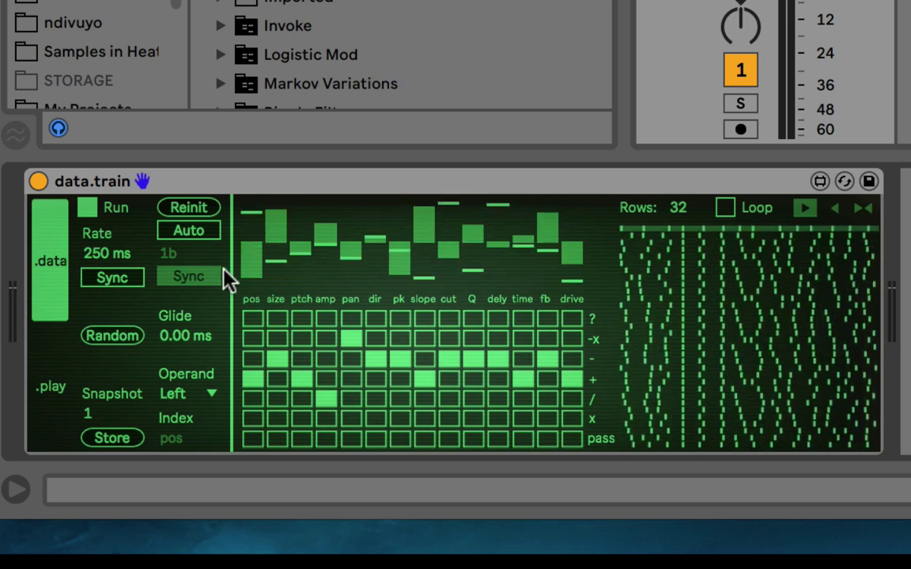
Step: Switch data.train between its .data grid and .play controls several times, ending on .play
left_click(49, 380)
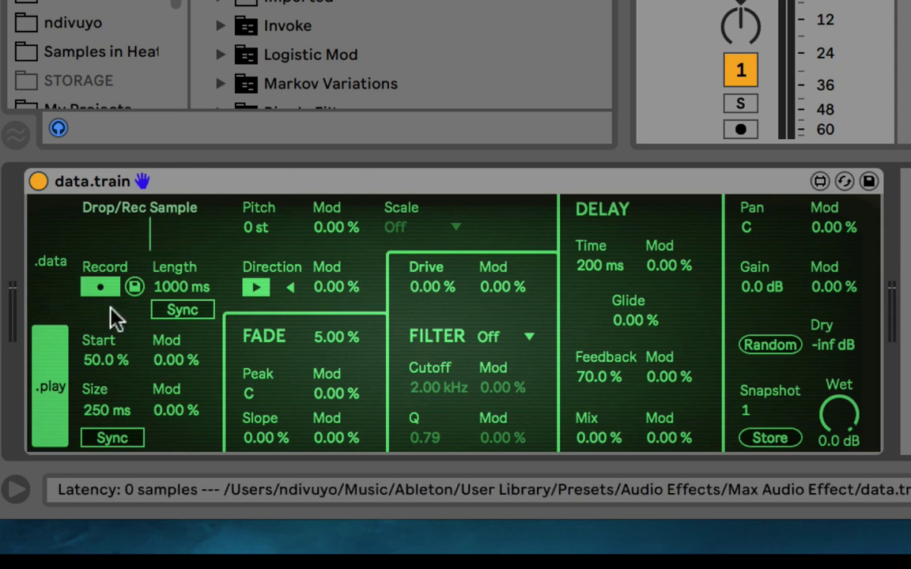
left_click(55, 306)
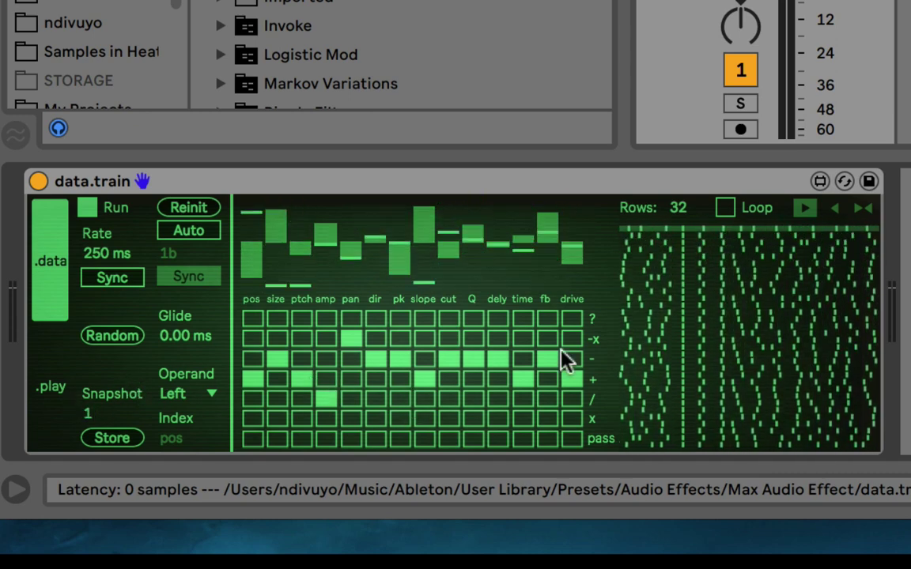
left_click(33, 408)
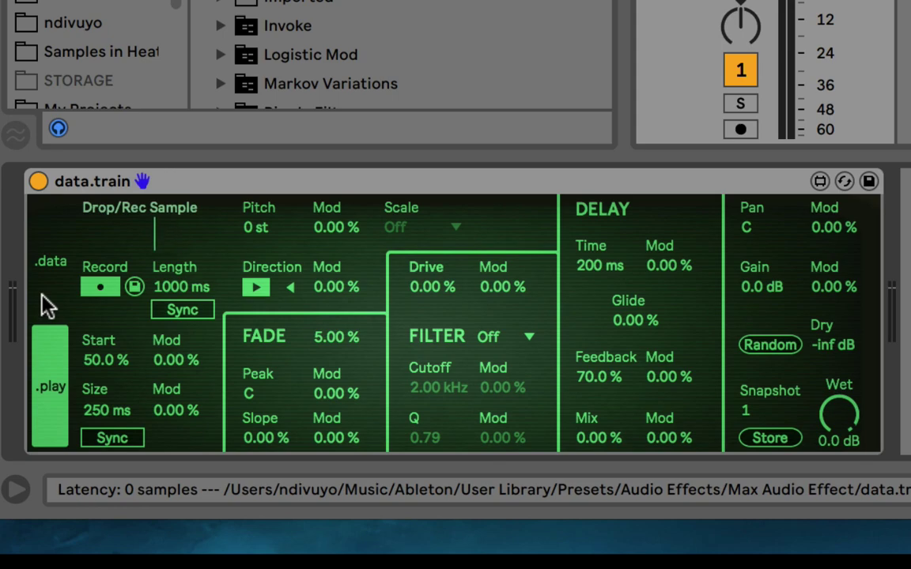
left_click(65, 318)
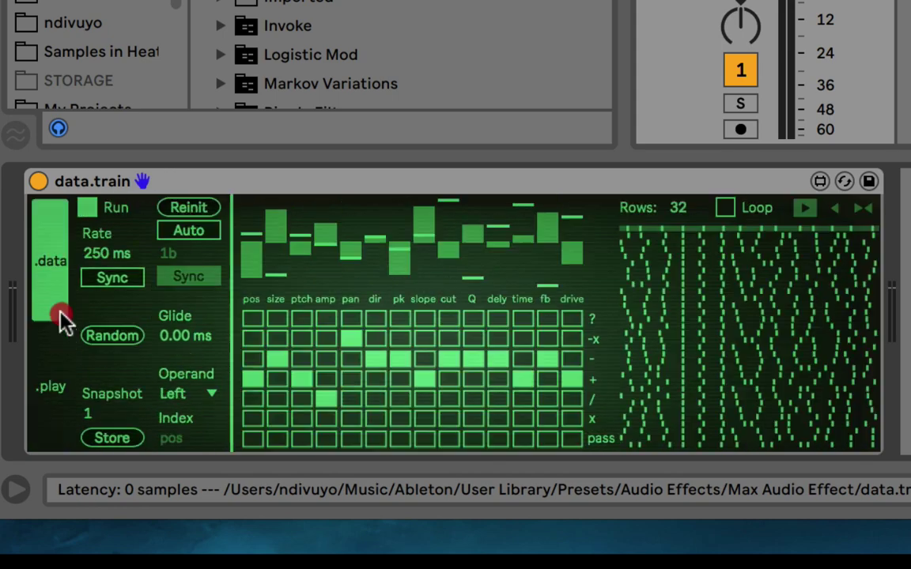
left_click(55, 334)
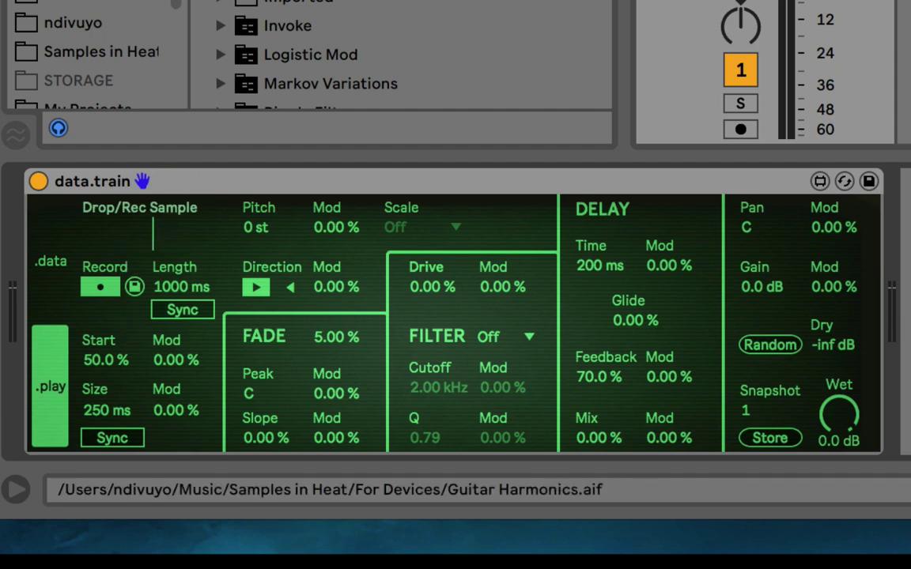
Step: Stop recording a 7.88 s sample, lower the track volume, and move Start to 28.7 %
left_click(131, 249)
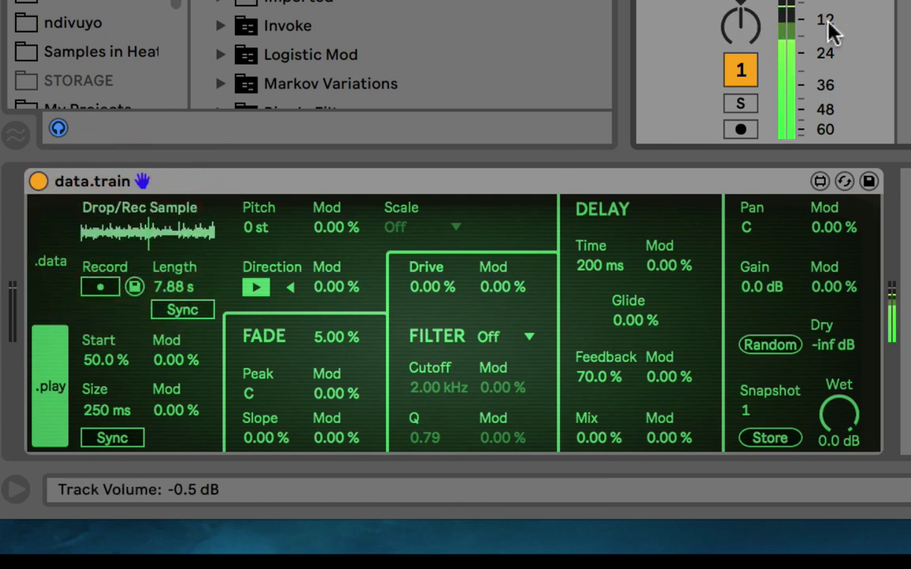
left_click_drag(828, 26, 823, 71)
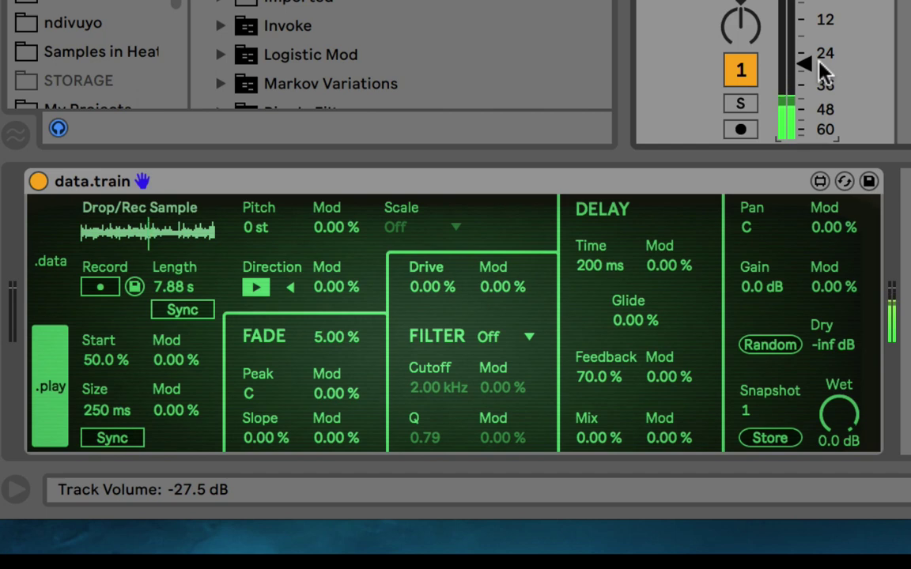
left_click_drag(822, 72, 822, 58)
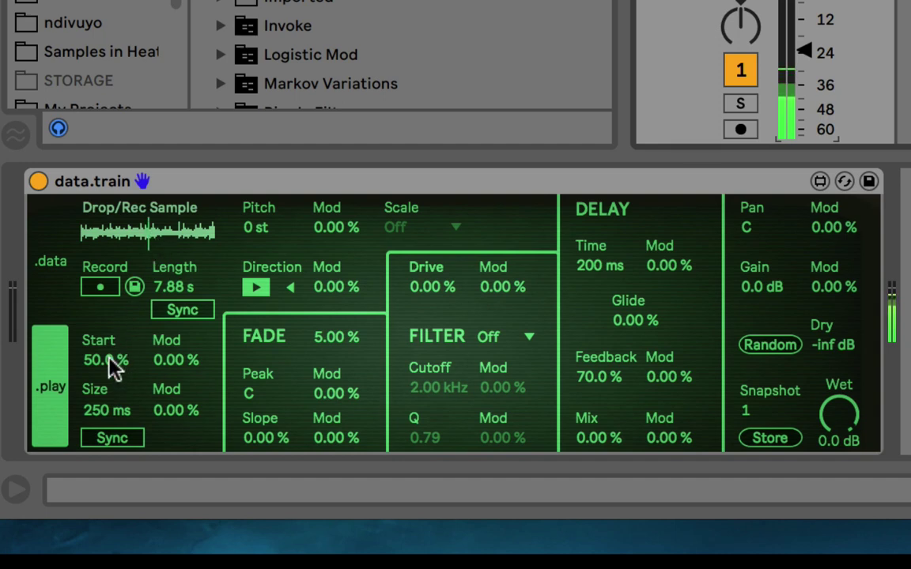
left_click_drag(113, 365, 106, 427)
left_click(111, 409)
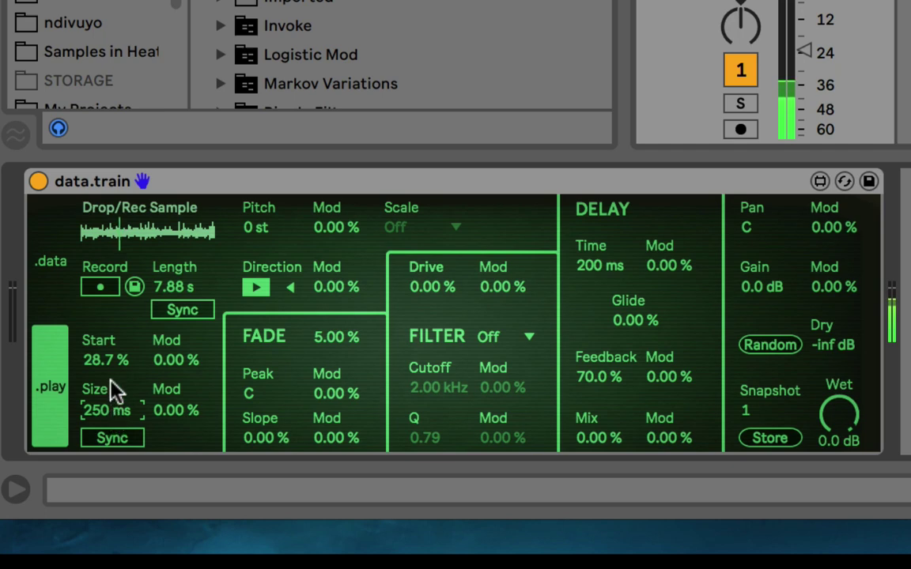
Step: Lower the track volume to about -25.9 dB and point out the Start Mod and Drive Mod fields
left_click_drag(805, 54, 805, 59)
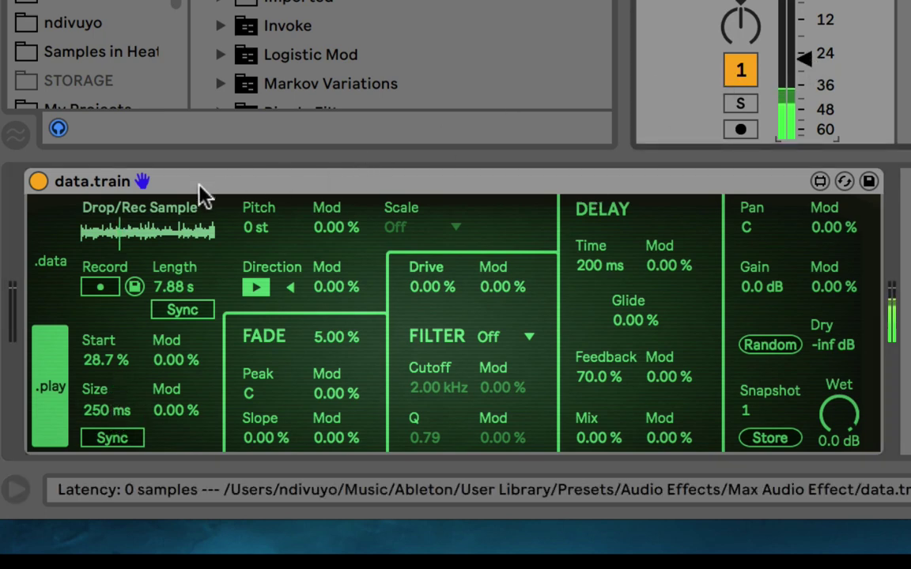
left_click(174, 365)
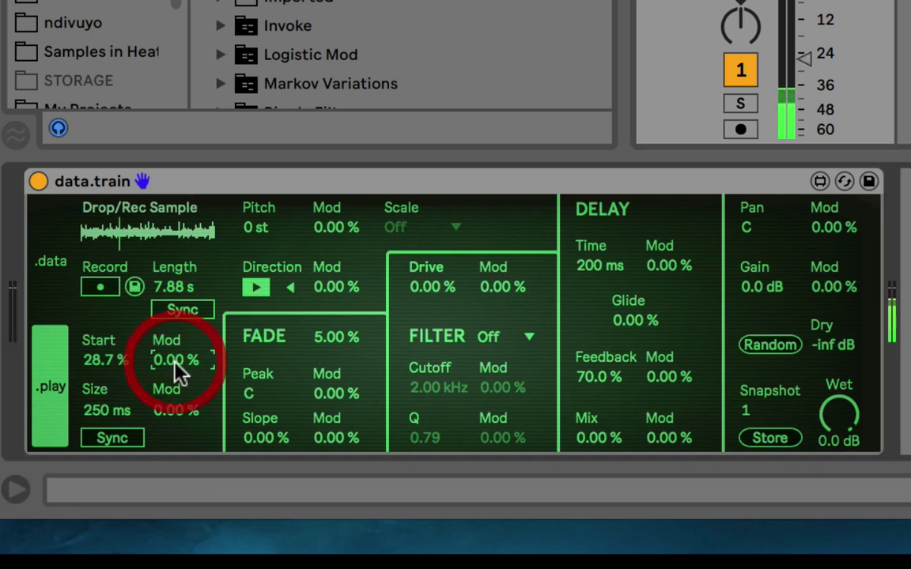
left_click(162, 412)
left_click(187, 361)
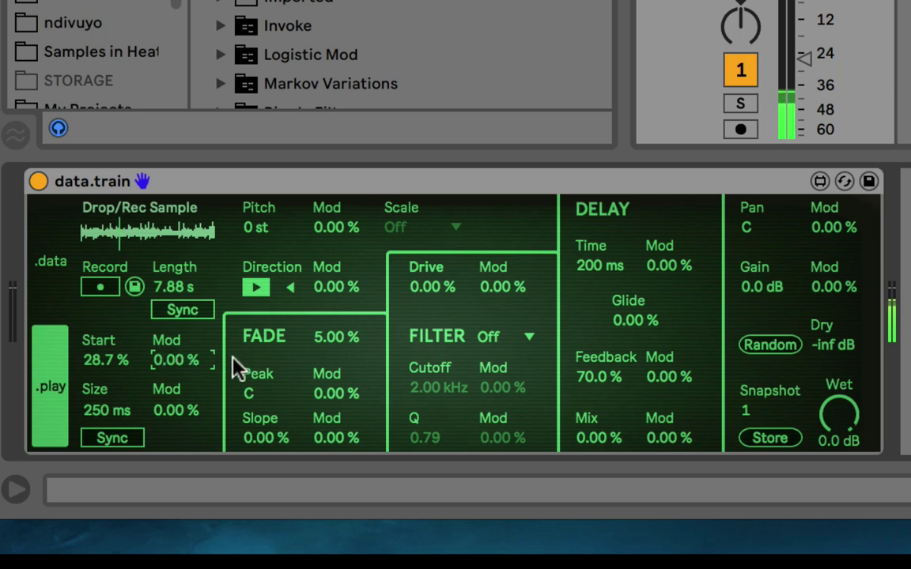
left_click(509, 286)
left_click(191, 370)
Step: Open data.train's .data page to show the 32-row sequencer running at 250 ms
left_click(57, 264)
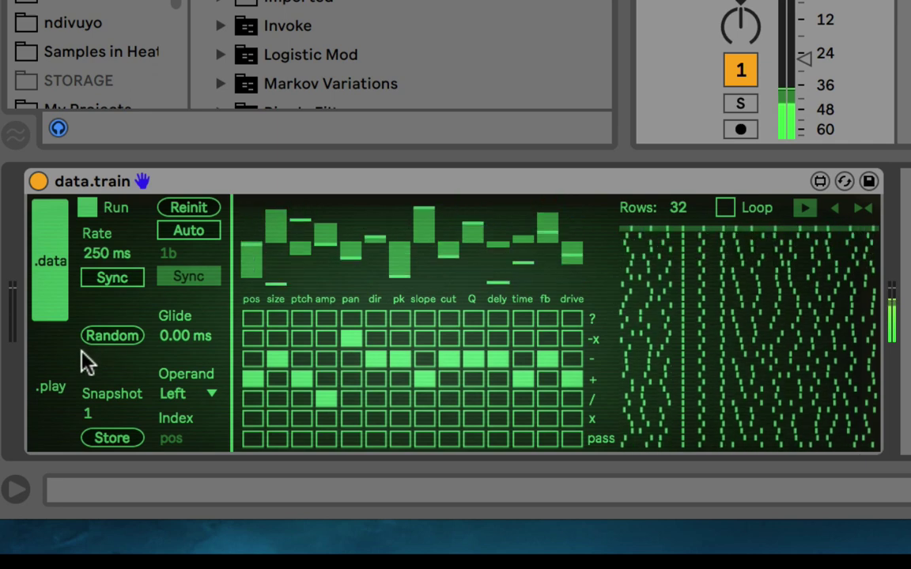
Step: Raise the Start modulation to 22.0 % and change the pos operation from + to -x
left_click(57, 376)
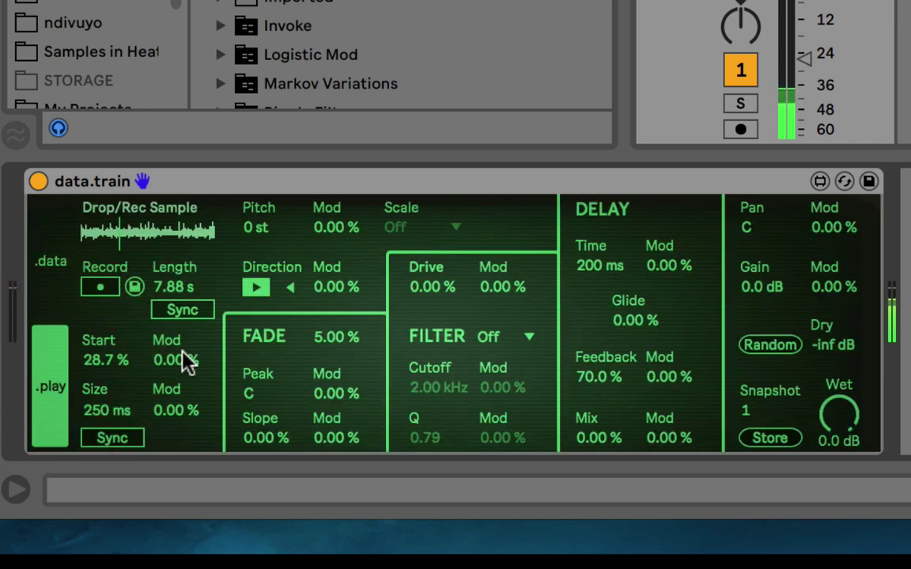
left_click(180, 357)
left_click_drag(180, 357, 187, 366)
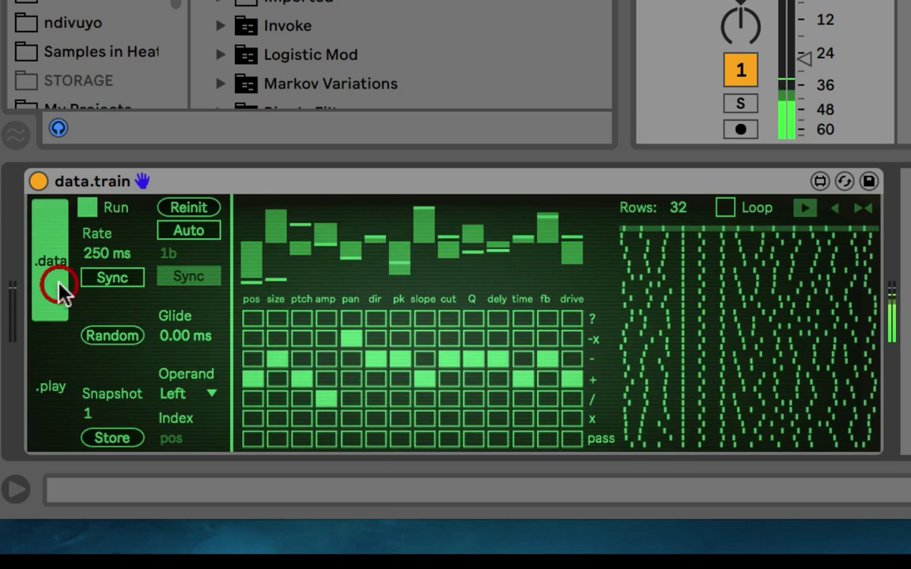
left_click(60, 286)
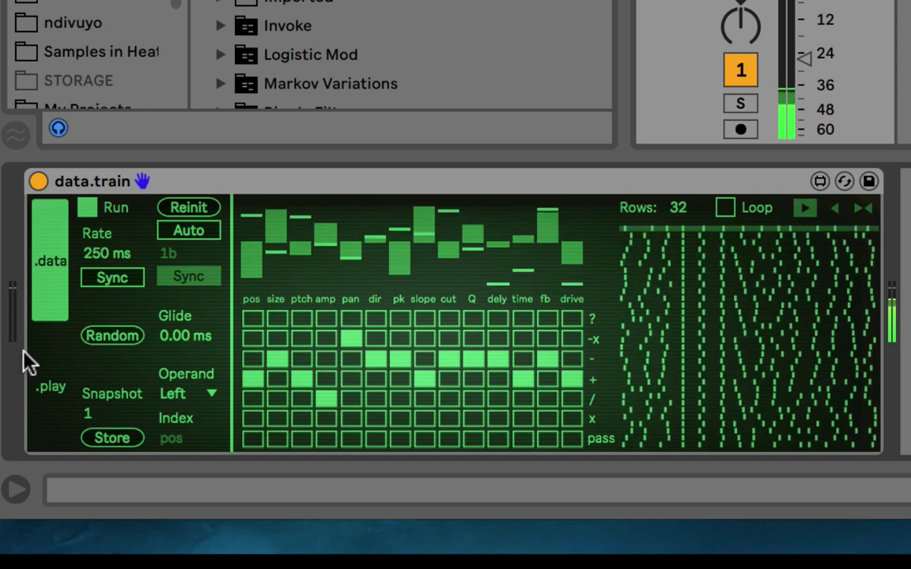
left_click(252, 339)
left_click(254, 246)
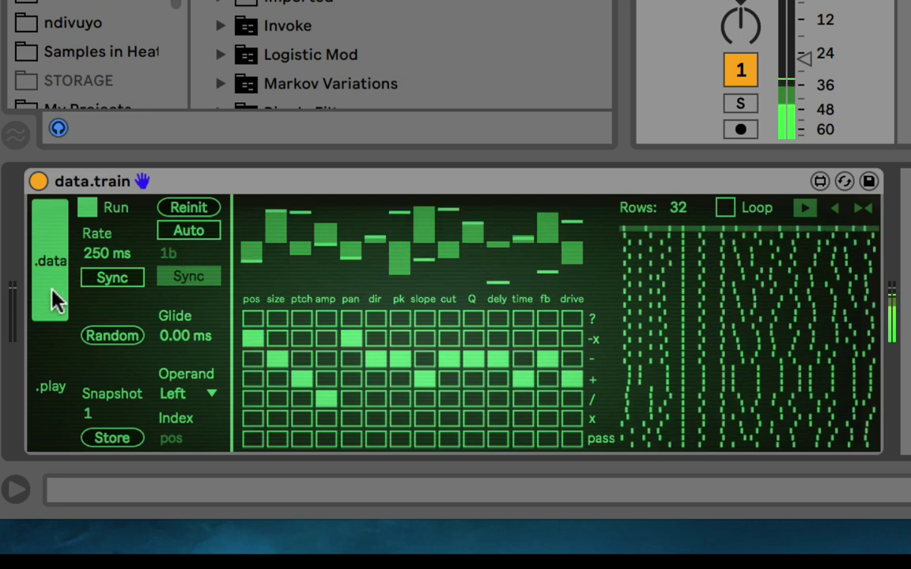
Step: Turn the track down to -28.6 dB and reset Start modulation to 0.00 %, ending on .play
left_click(49, 371)
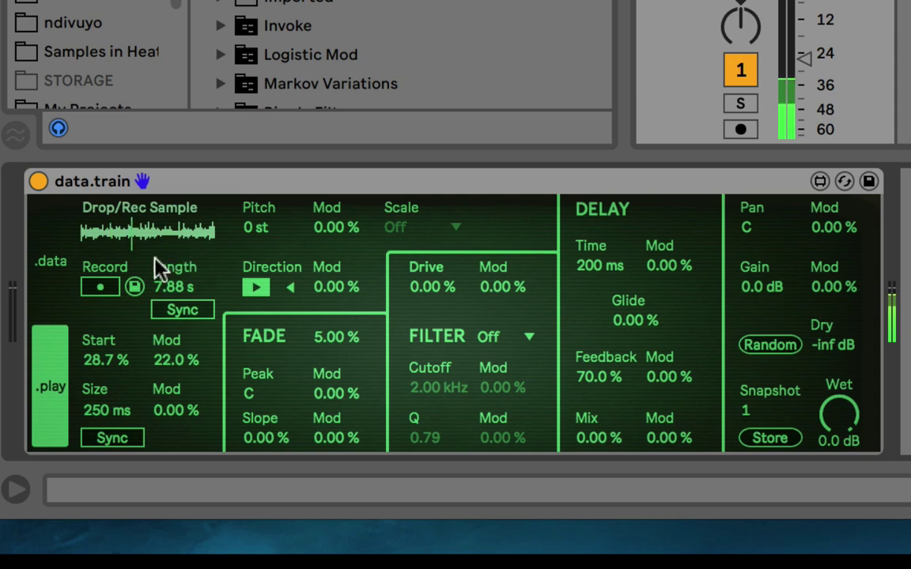
left_click_drag(805, 57, 805, 69)
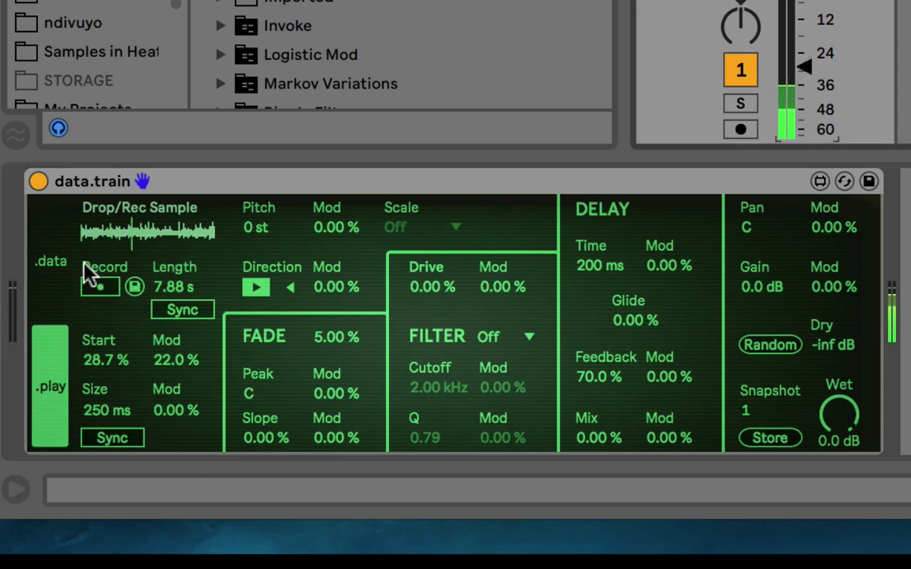
left_click(55, 262)
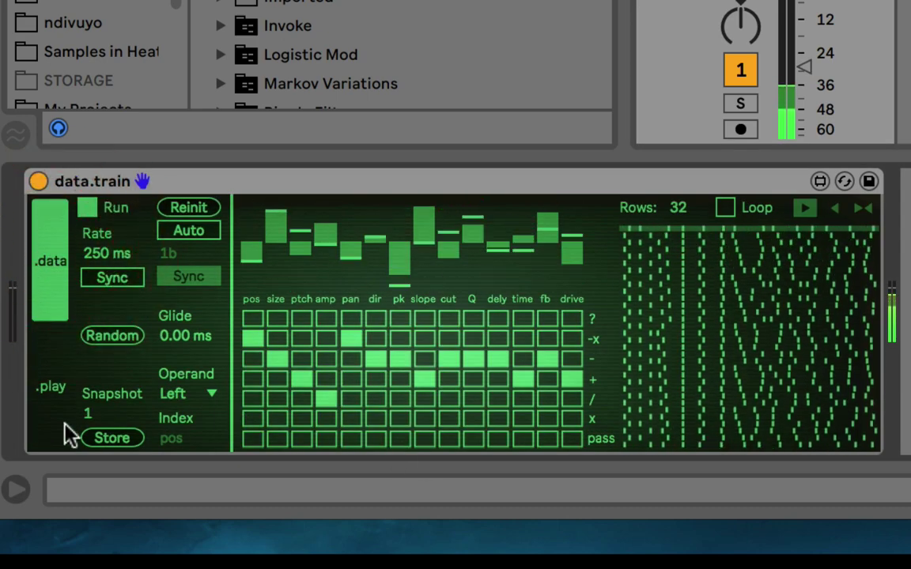
left_click(48, 388)
double_click(175, 362)
left_click(49, 255)
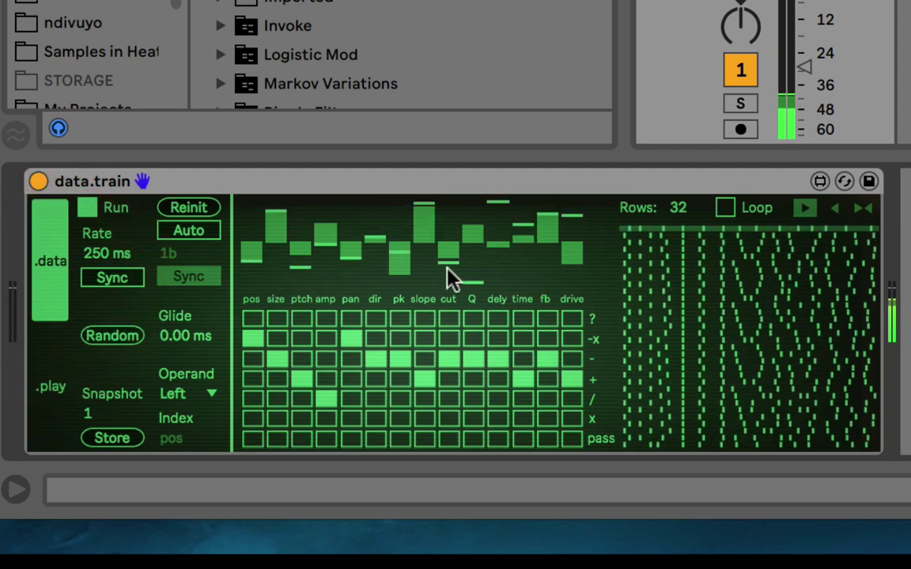
left_click(50, 388)
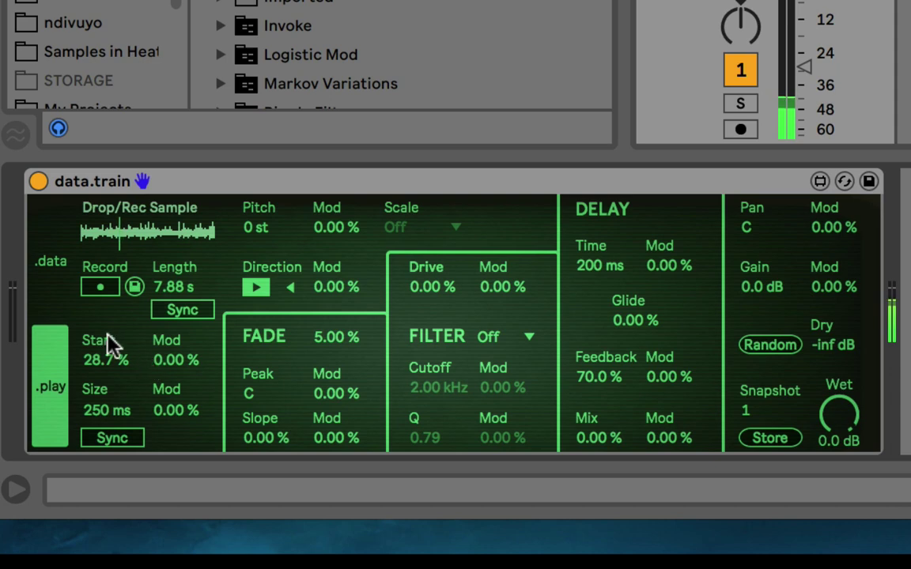
Step: Redraw the data.train sequencer bars into a rising ramp from pos to drive
left_click(41, 299)
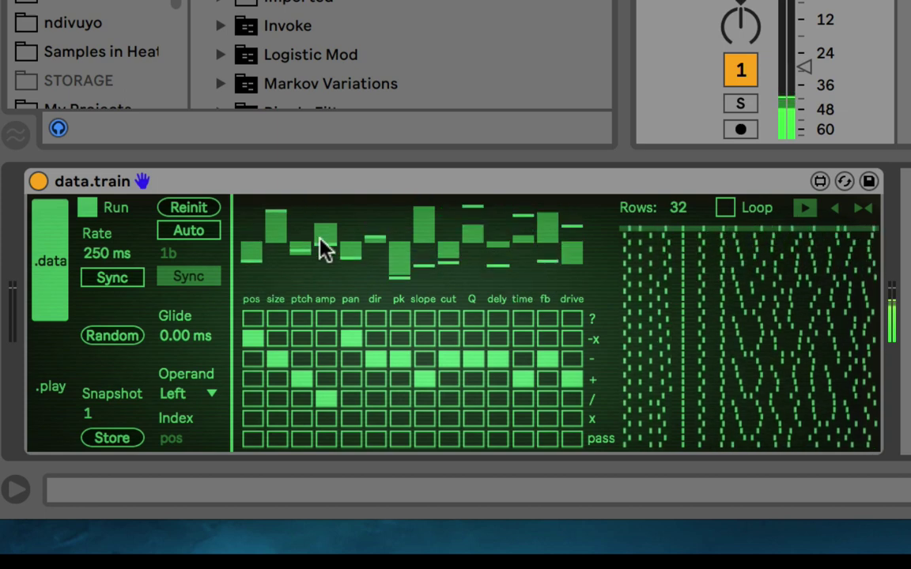
mouse_move(250, 257)
left_mouse_down()
mouse_move(269, 241)
mouse_move(313, 244)
mouse_move(411, 224)
mouse_move(586, 230)
left_mouse_up()
left_click(251, 235)
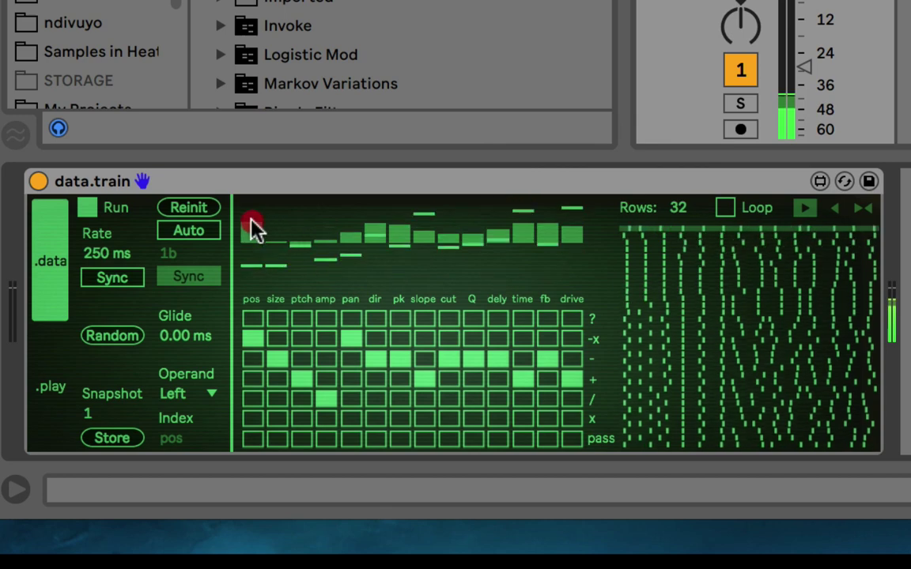
mouse_move(251, 236)
left_mouse_down()
mouse_move(271, 253)
mouse_move(319, 252)
mouse_move(379, 207)
mouse_move(479, 261)
mouse_move(571, 204)
left_mouse_up()
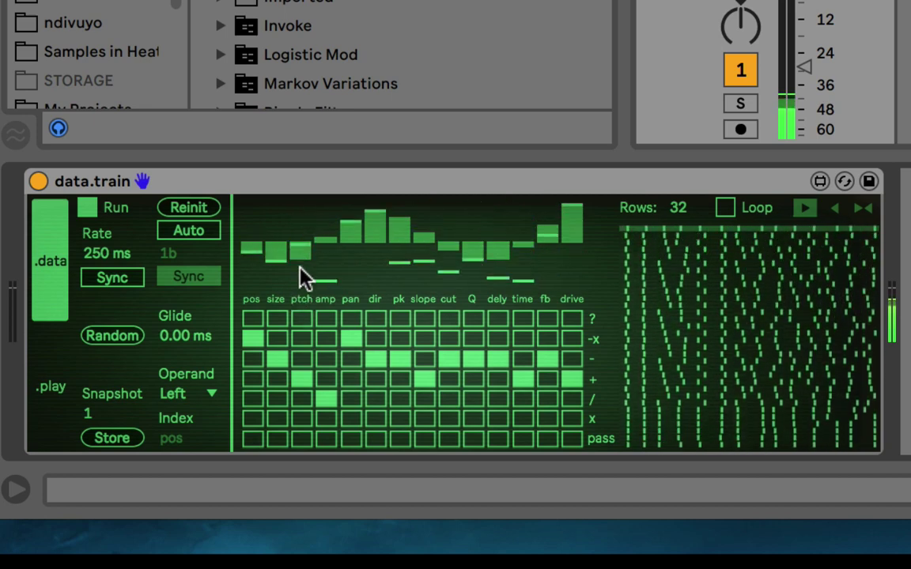
Step: Raise the Pitch modulation to 15.7 % and settle the track volume near -26 dB
left_click(53, 363)
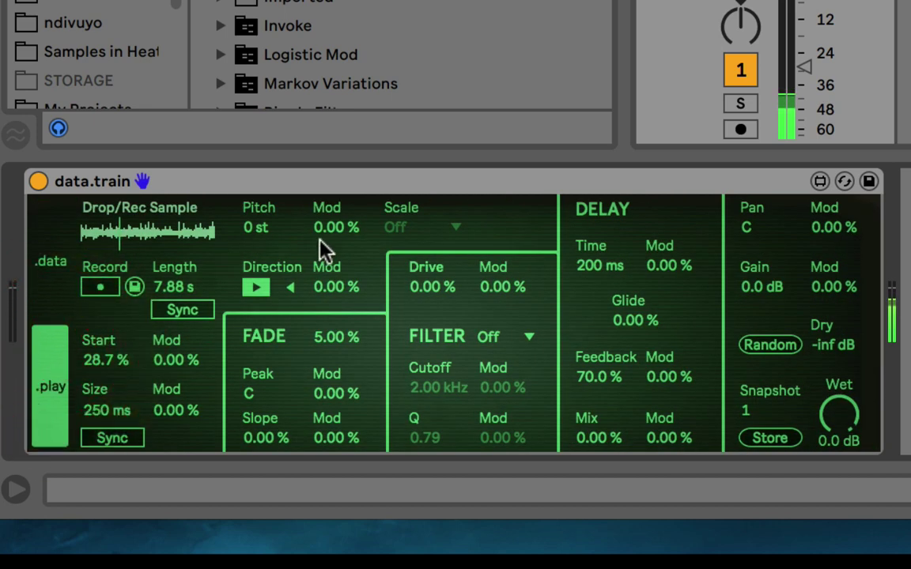
left_click_drag(351, 230, 353, 212)
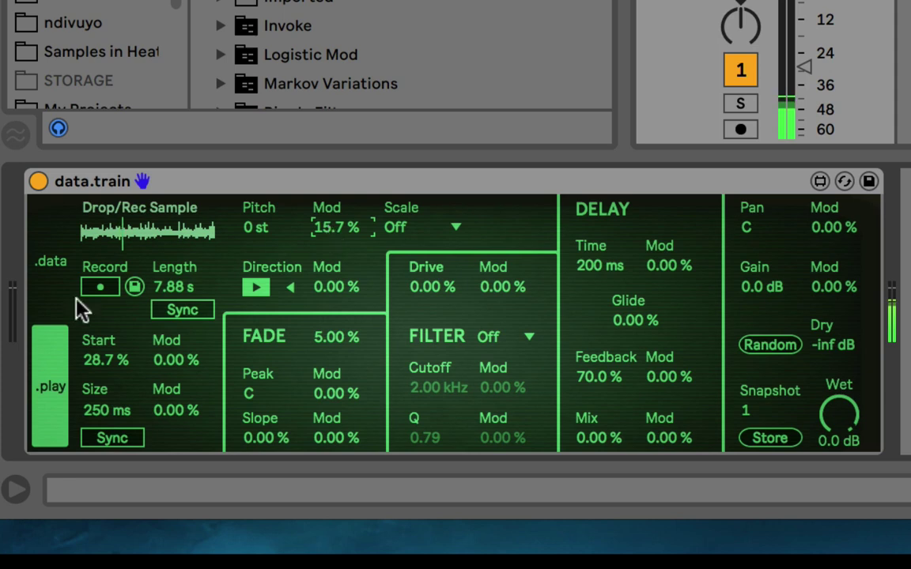
left_click(57, 277)
left_click_drag(799, 62, 801, 25)
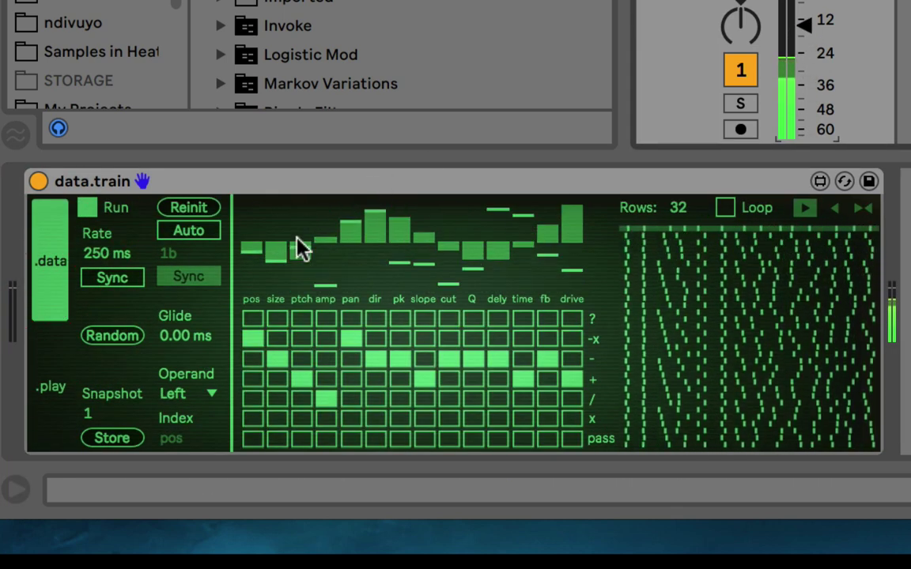
left_click_drag(791, 63, 791, 94)
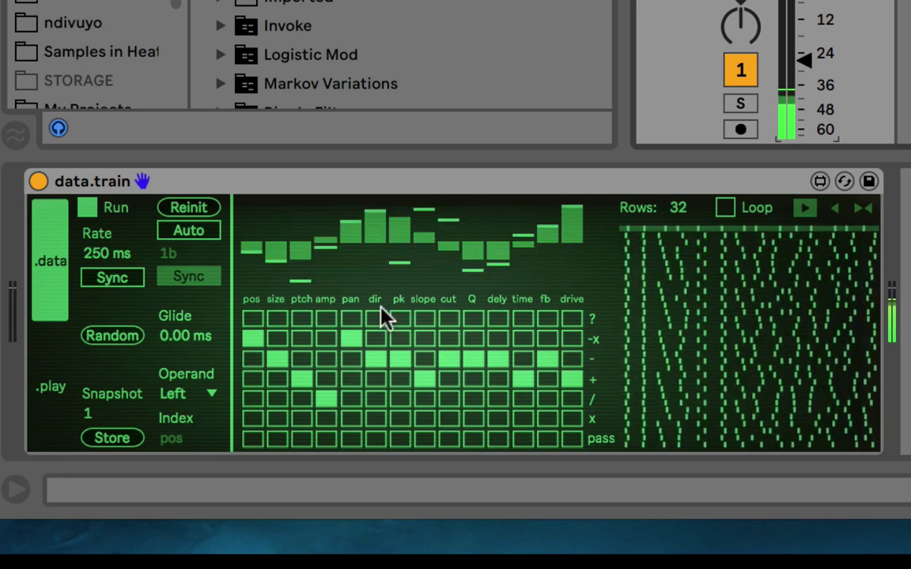
Step: Re-enable the pan -x operation and set the sequencer Rate to 325 ms
left_click(348, 338)
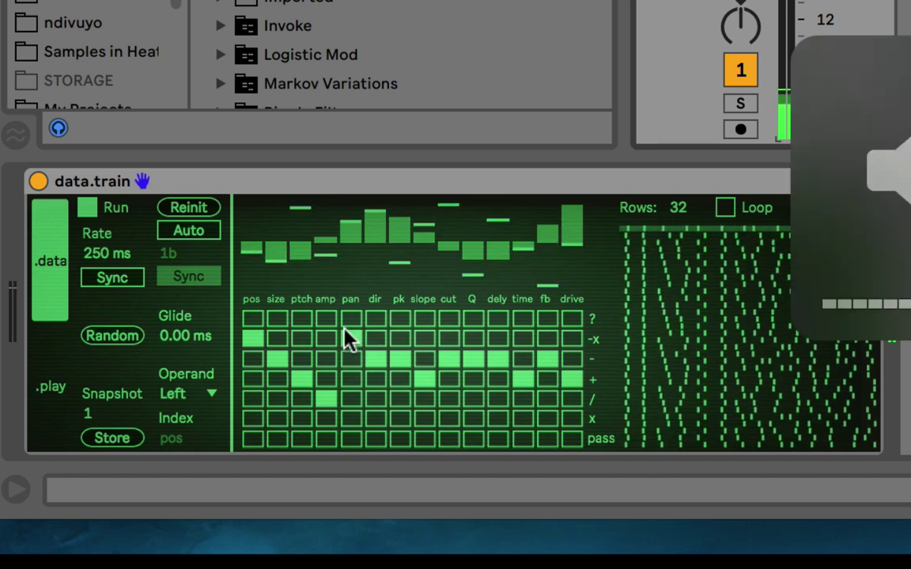
left_click(348, 338)
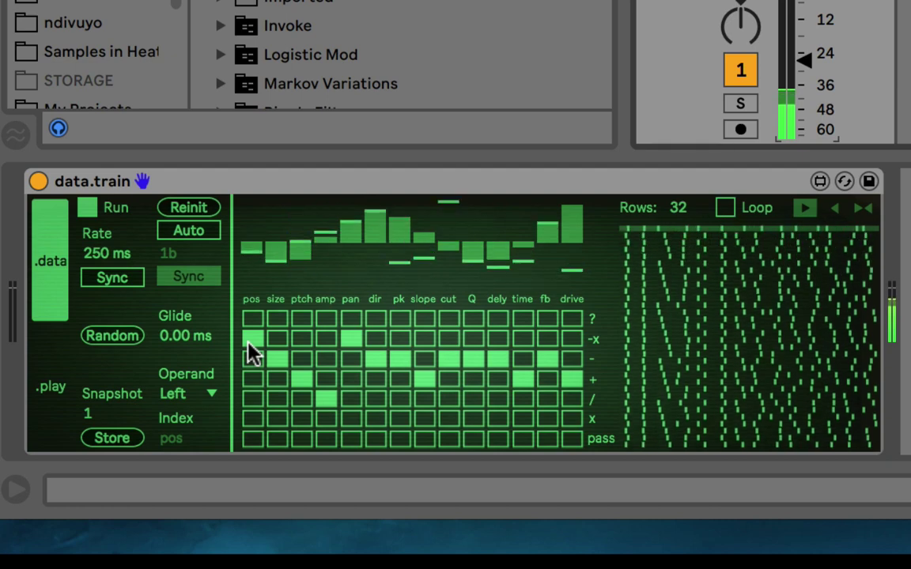
left_click(104, 257)
left_click(111, 252)
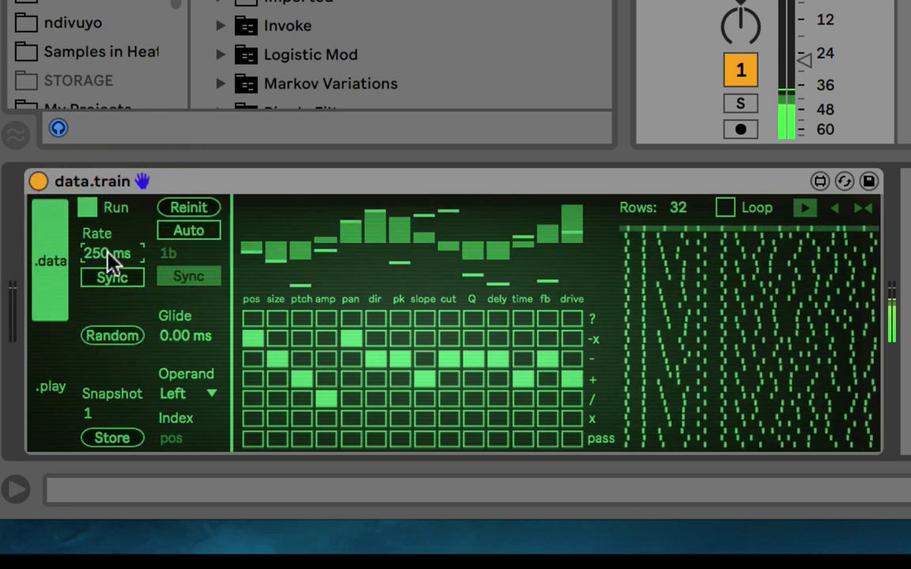
mouse_move(109, 255)
left_mouse_down()
mouse_move(109, 229)
mouse_move(111, 261)
mouse_move(110, 241)
left_mouse_up()
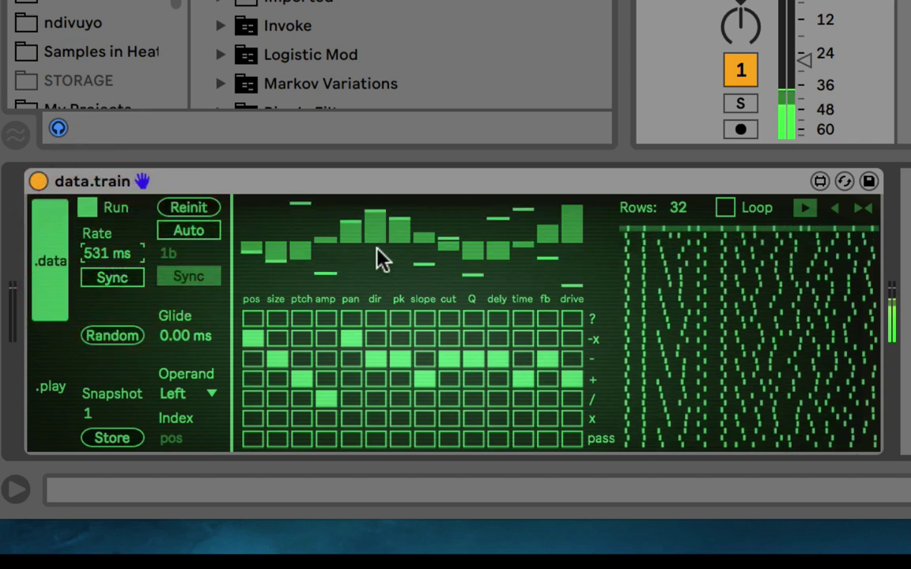
left_click_drag(98, 254, 97, 291)
left_click(97, 252)
left_click_drag(96, 252, 89, 225)
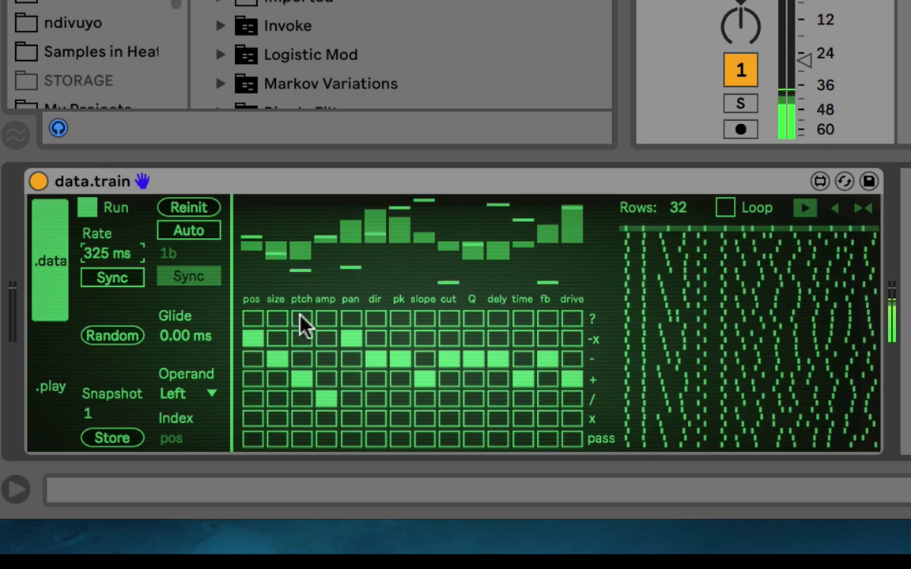
Step: Toggle the ptch + operation off and back on
left_click(302, 379)
left_click(302, 381)
left_click(301, 380)
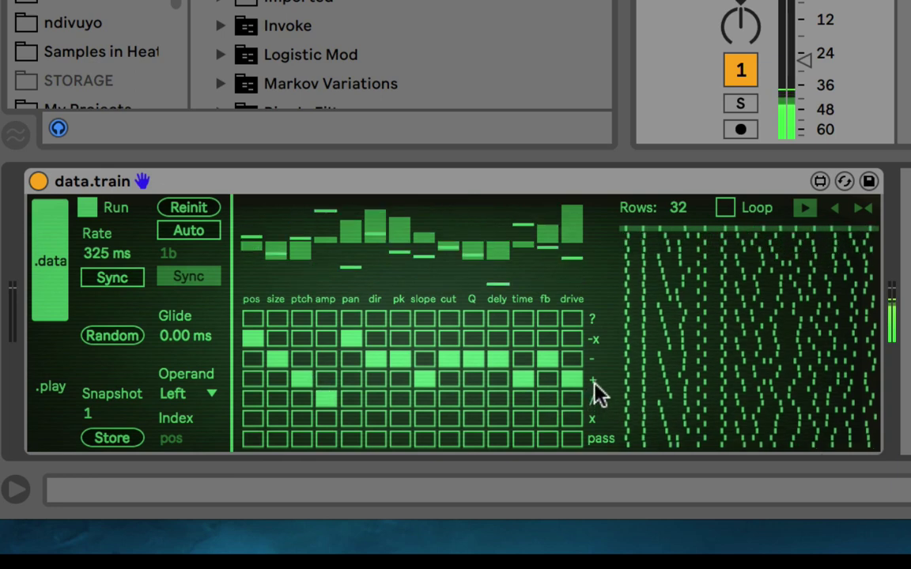
left_click(301, 381)
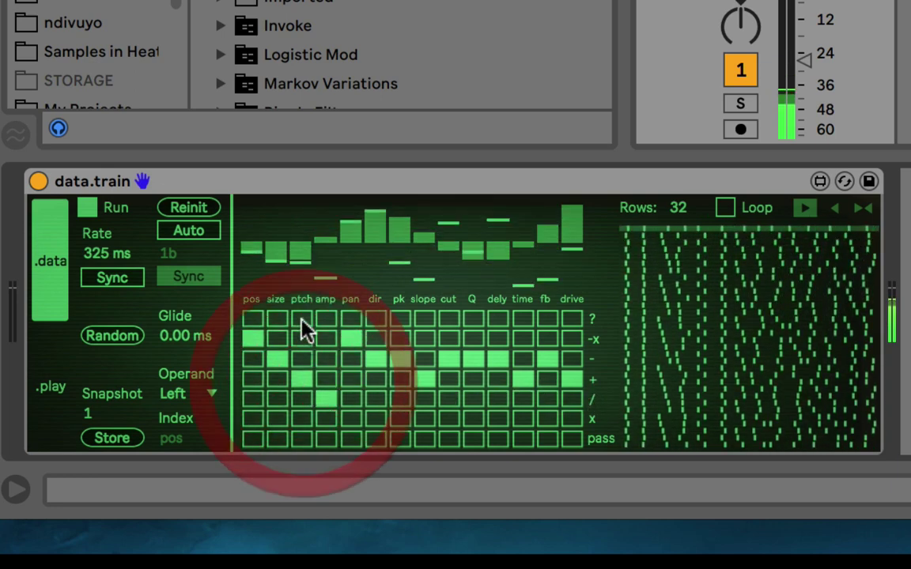
Step: Cycle ptch through the -, + and / operations, ending on +, and lower the track to -24.8 dB
left_click(301, 380)
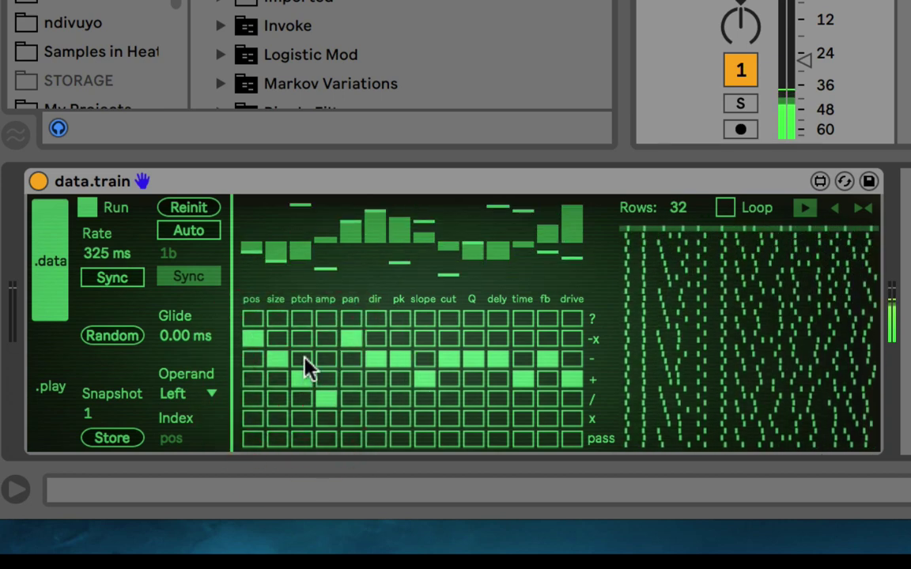
left_click(305, 363)
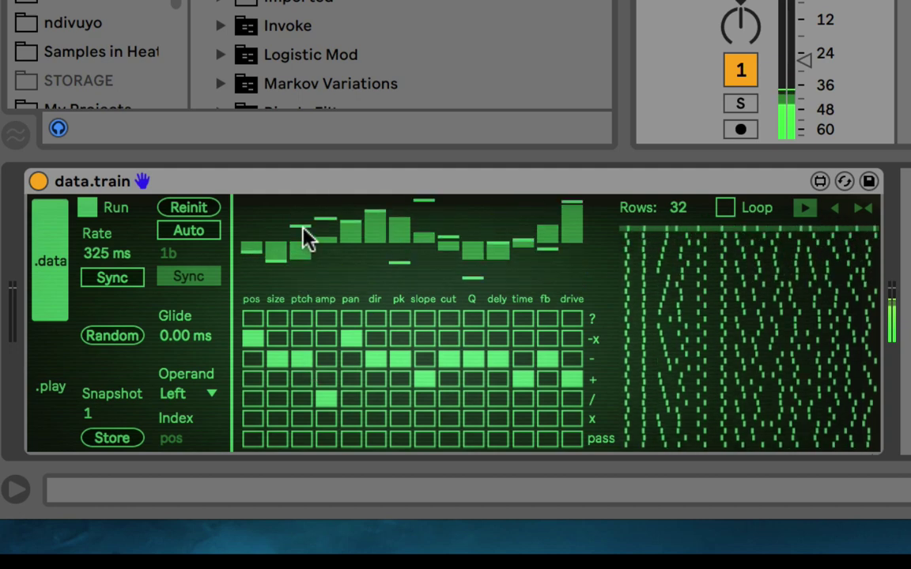
left_click_drag(803, 54, 803, 34)
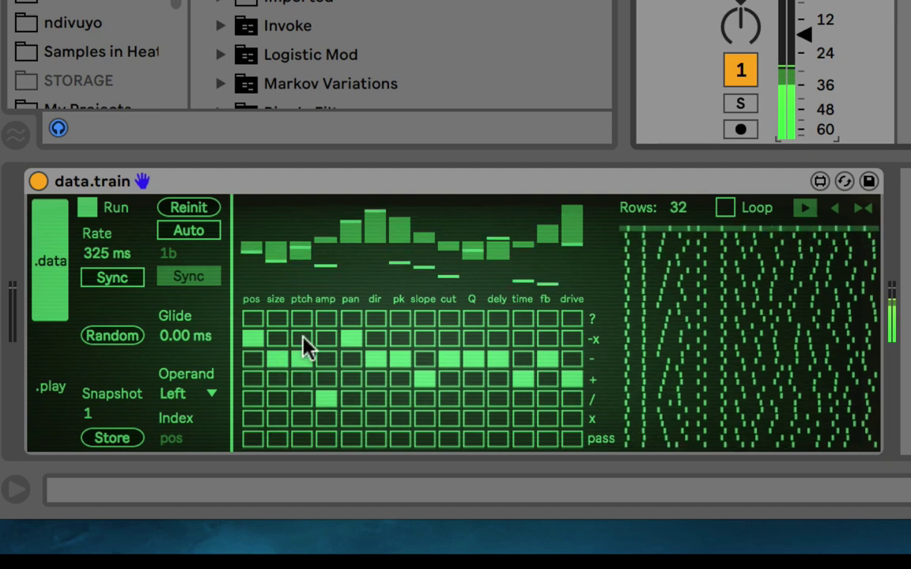
left_click(302, 379)
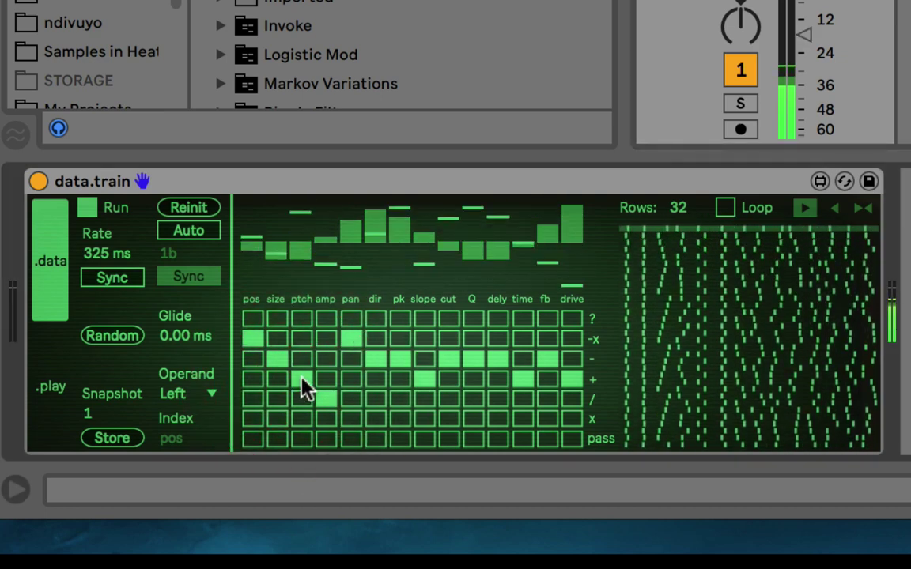
left_click_drag(807, 63, 807, 82)
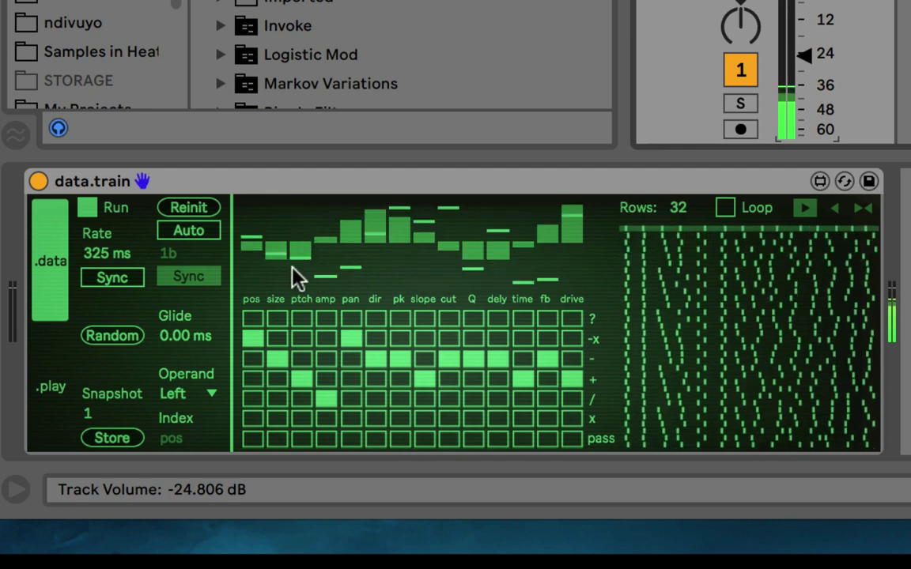
left_click(303, 360)
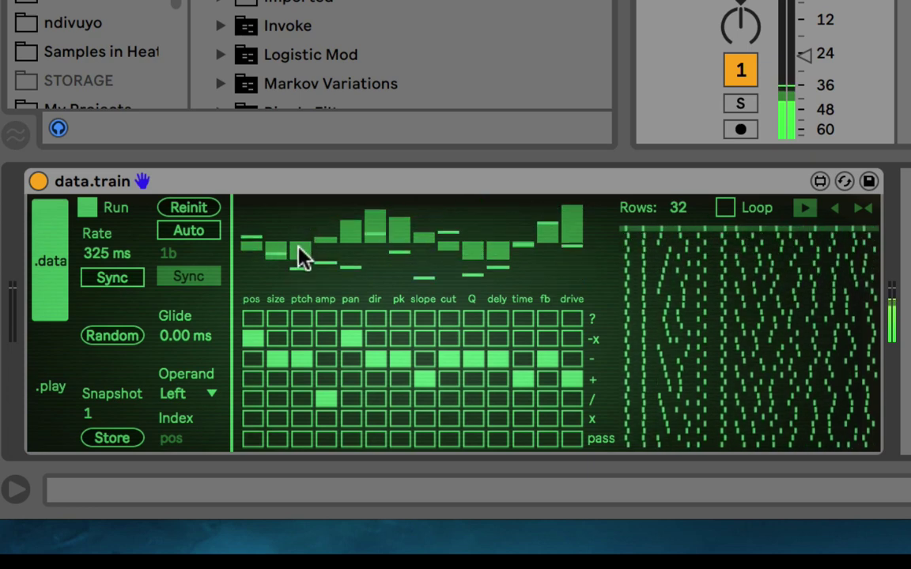
left_click(302, 400)
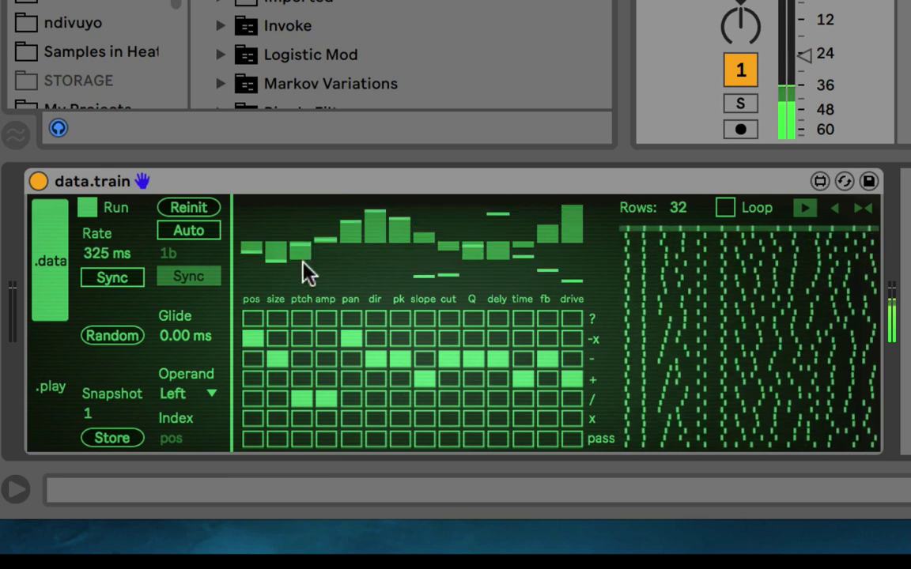
left_click(303, 237)
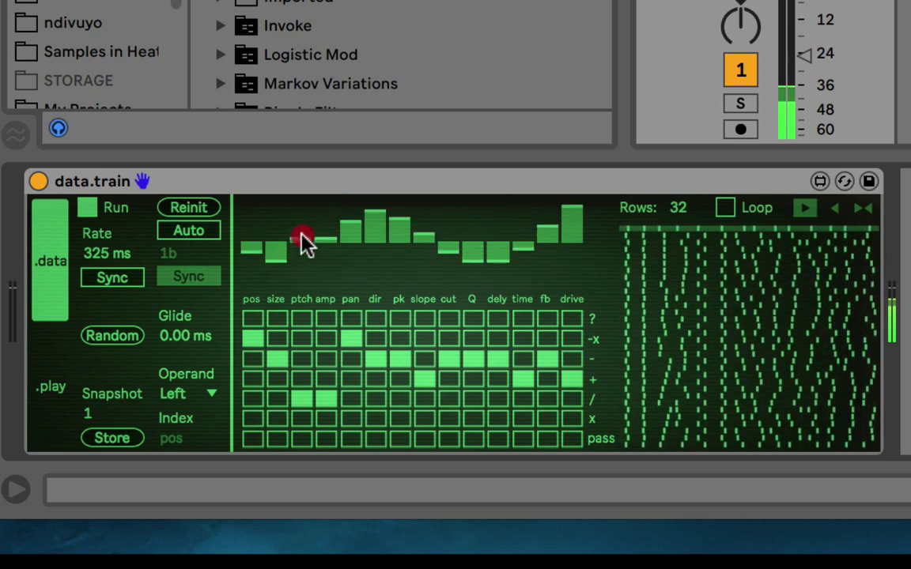
left_click(305, 385)
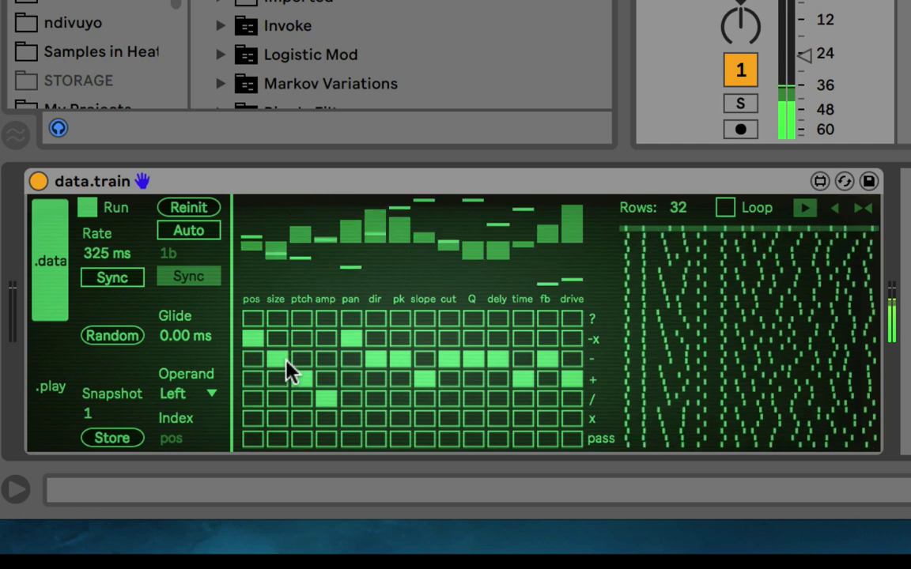
Step: Set ptch to + and check the Operand choices, keeping Left
left_click(301, 379)
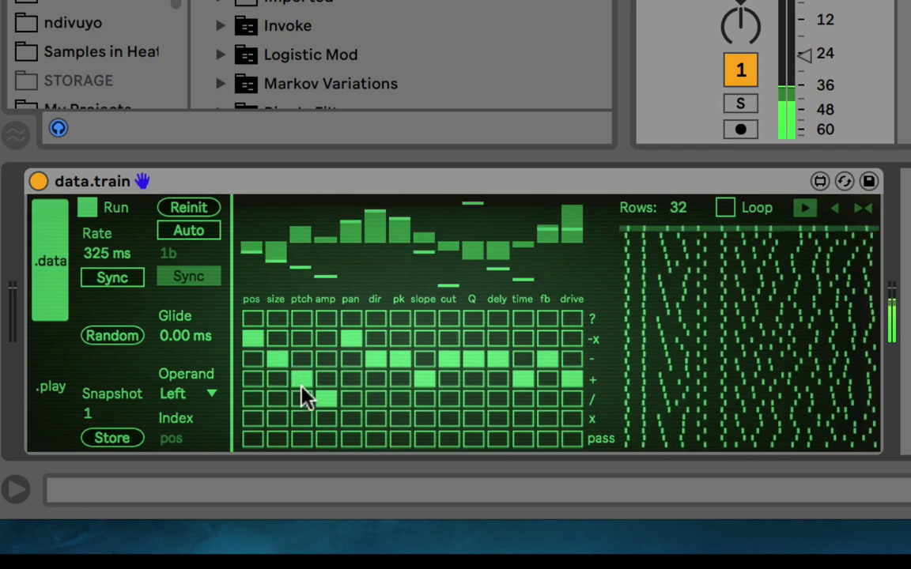
left_click(175, 397)
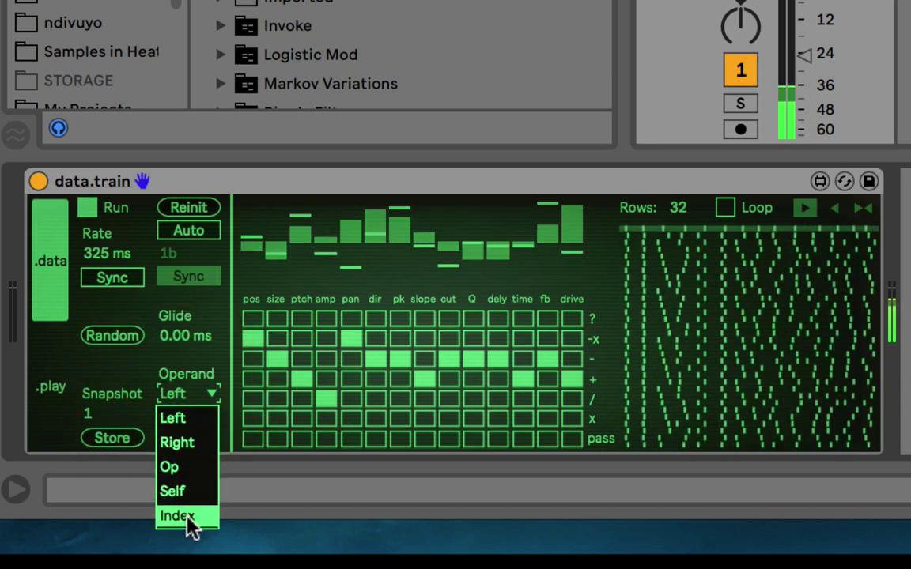
left_click(203, 369)
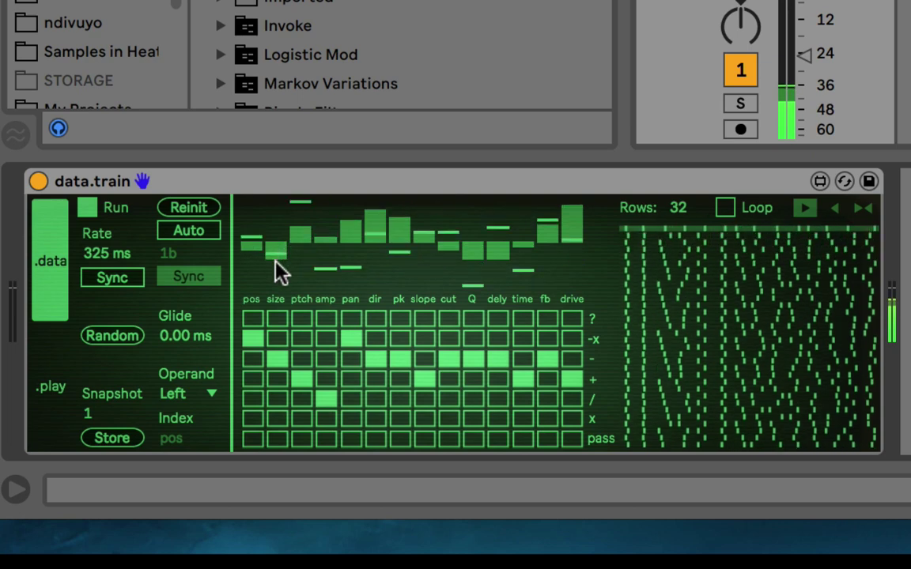
Step: Click several cells near the top of the data.train sequencer grid
left_click(276, 231)
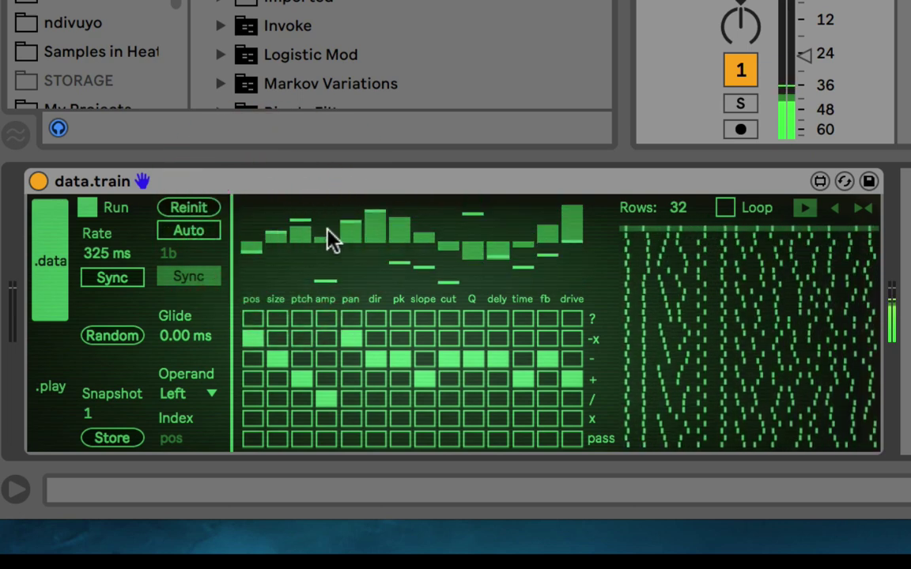
left_click(273, 241)
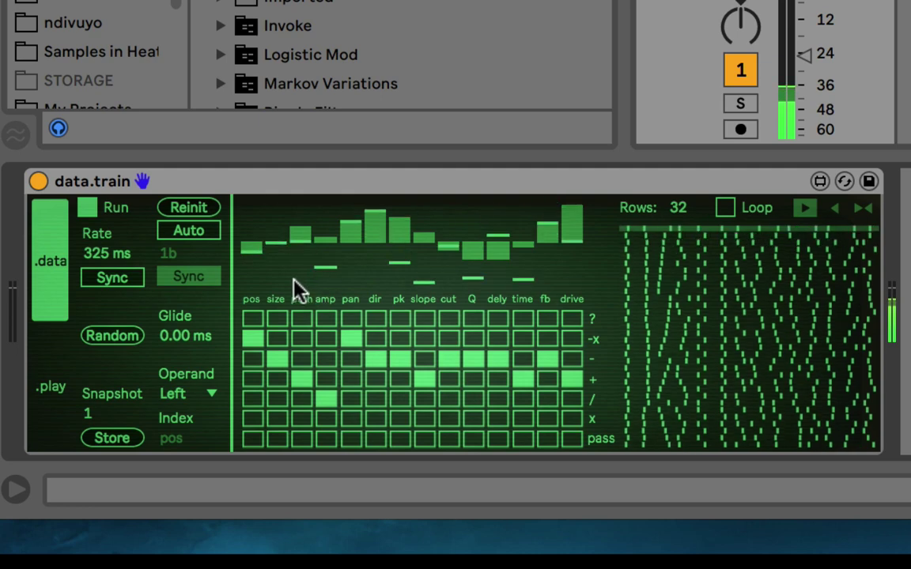
left_click(271, 212)
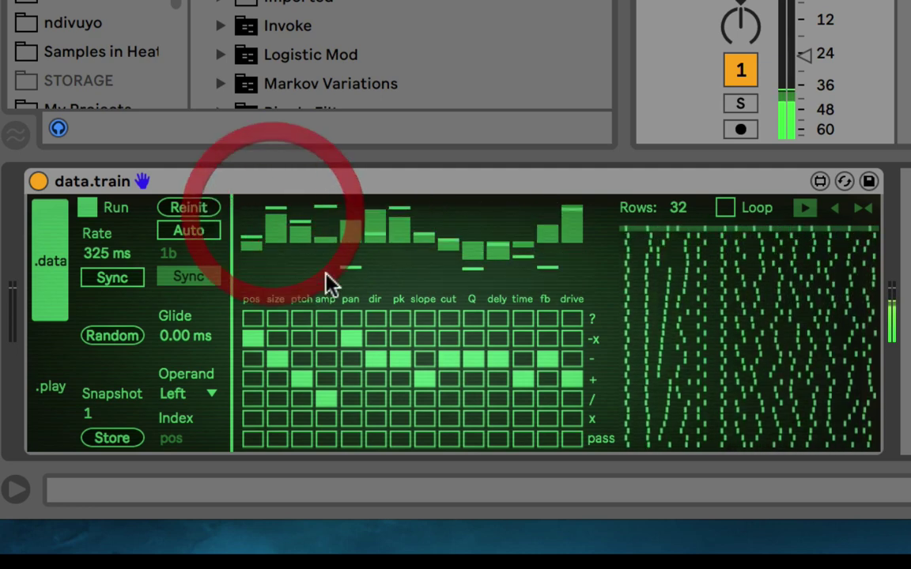
left_click(272, 232)
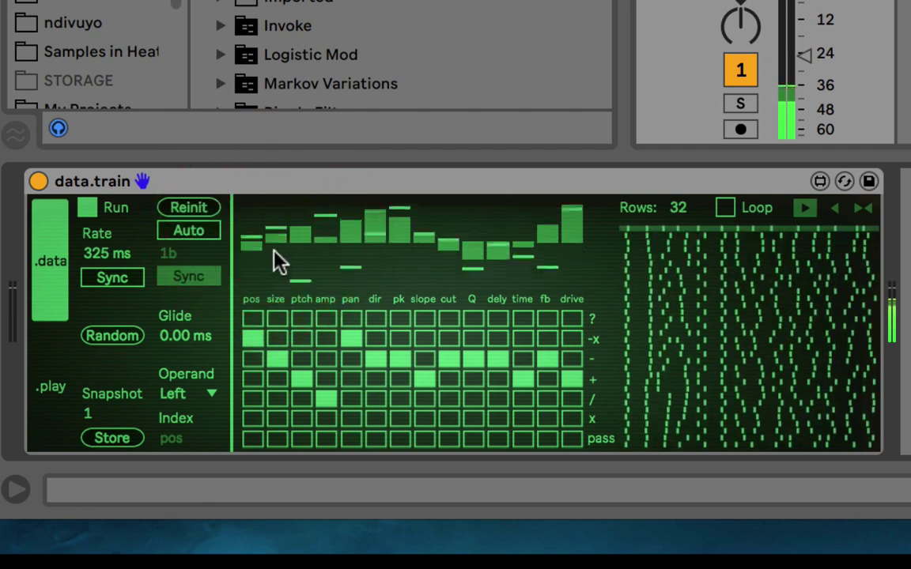
Step: Change data.train's Operand to Right, then to Op
left_click(193, 393)
left_click(193, 441)
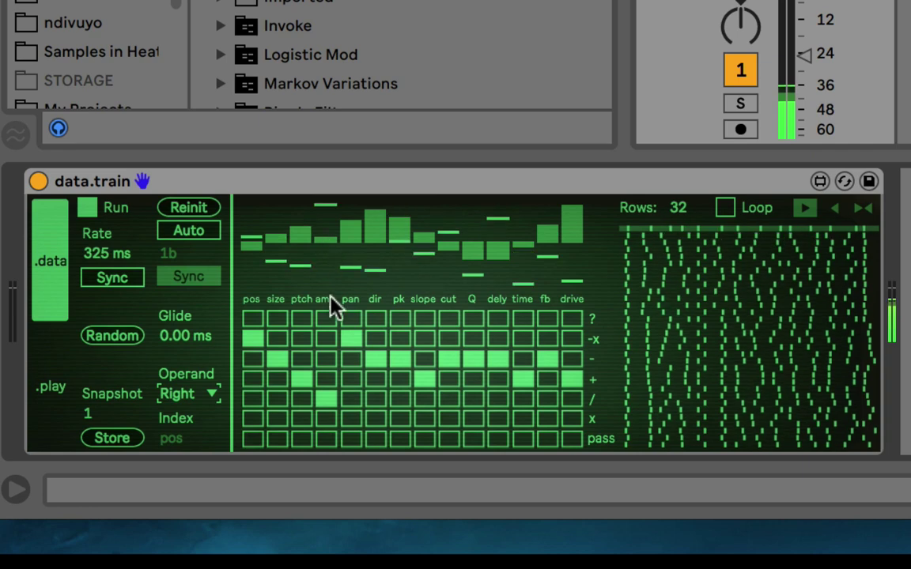
left_click(188, 395)
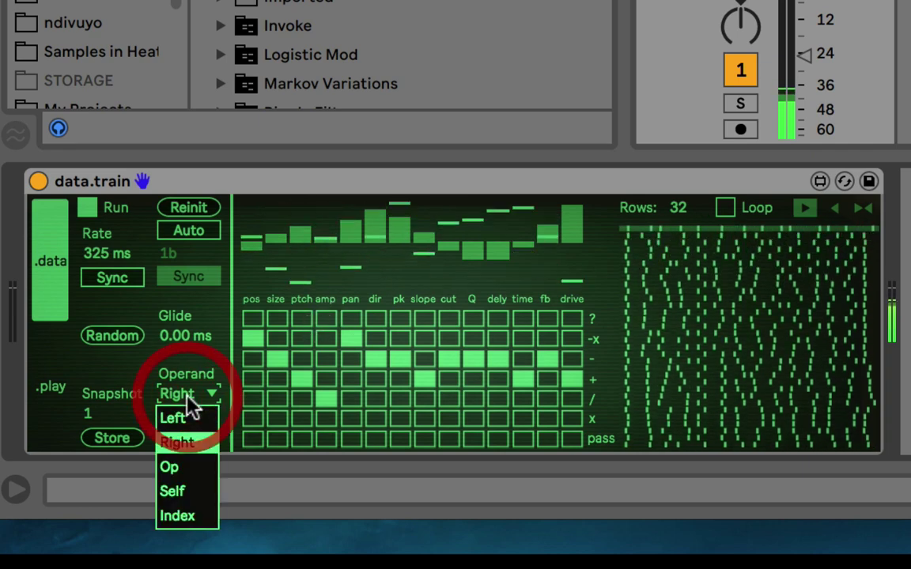
left_click(179, 468)
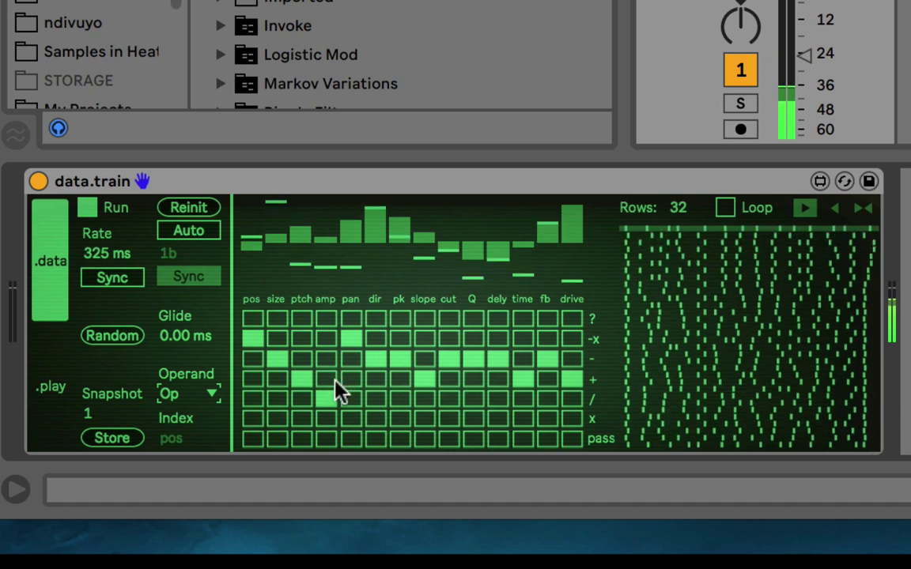
Step: Toggle the ptch + operation off and back on
left_click(346, 321)
left_click(348, 338)
left_click(303, 380)
left_click(301, 378)
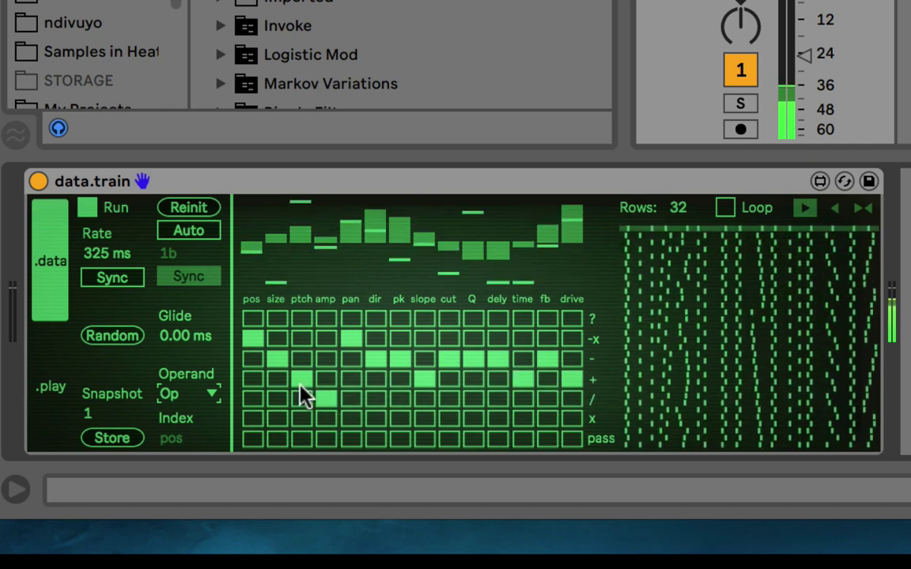
Step: Set the drive and fb columns to the - operation and choose Self as the Operand
left_click(573, 386)
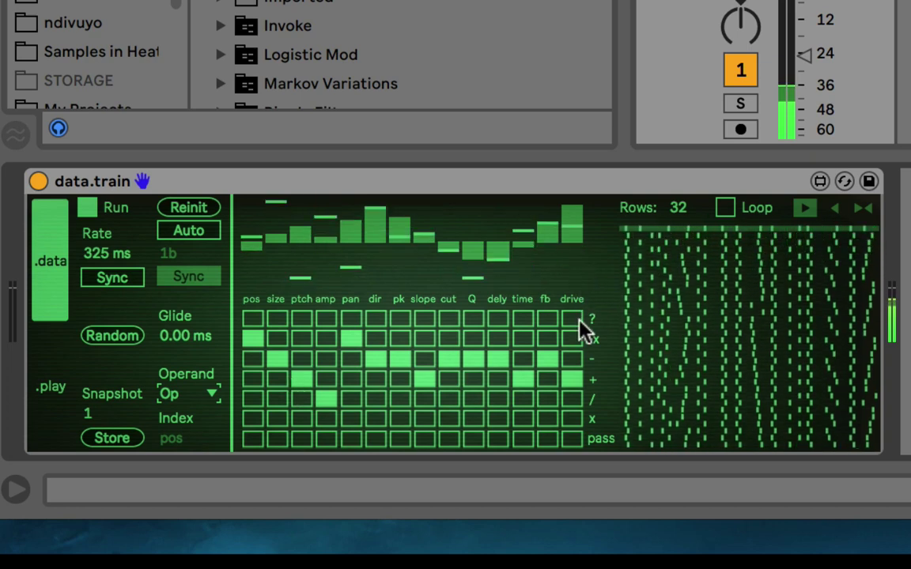
left_click(574, 376)
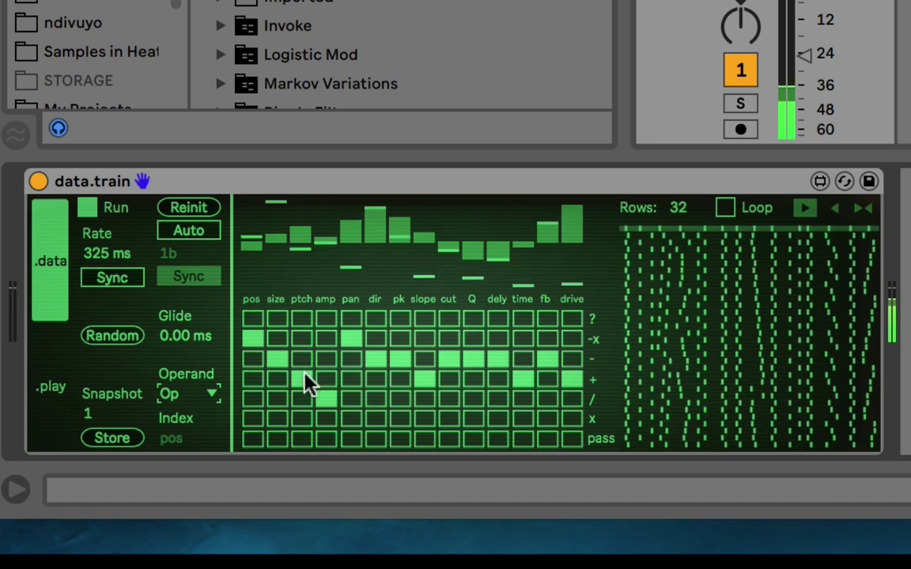
left_click(581, 362)
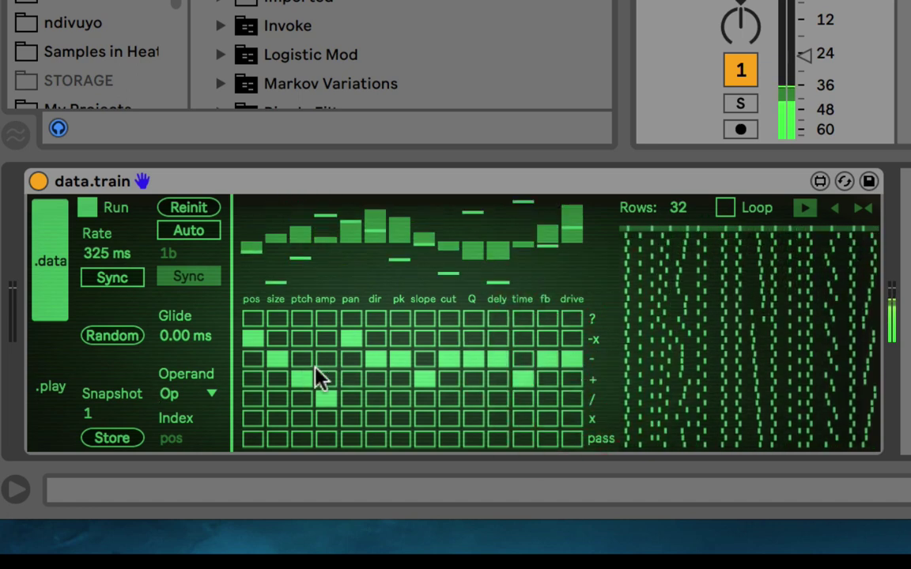
left_click(545, 361)
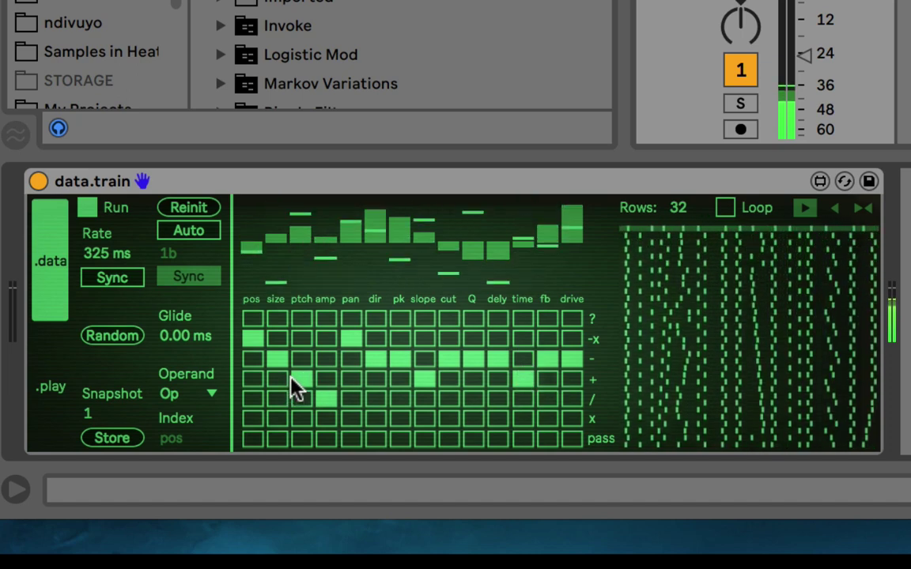
left_click(186, 392)
Step: Try Self as operand and dividing ptch, then return ptch to add with a low value
left_click(180, 488)
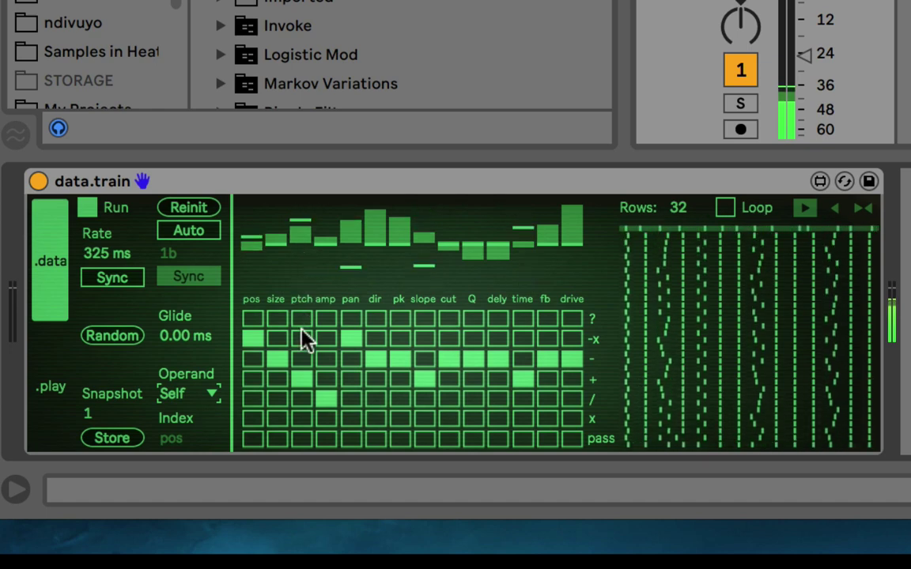
left_click(305, 397)
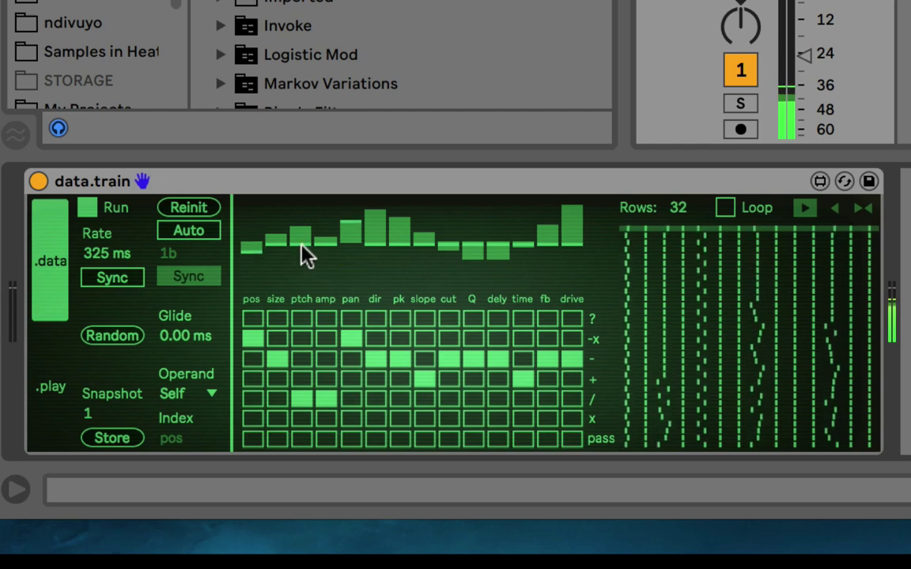
left_click_drag(300, 244, 299, 214)
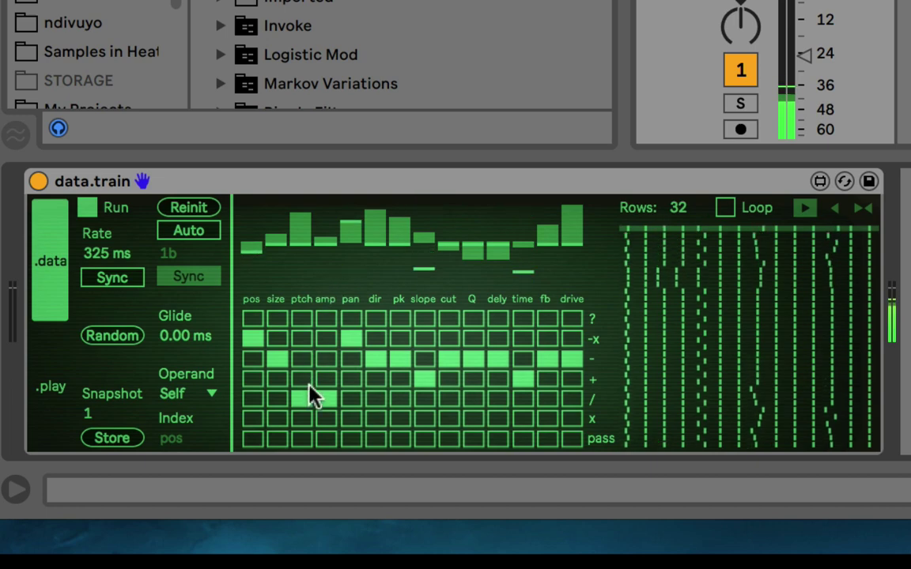
left_click(301, 378)
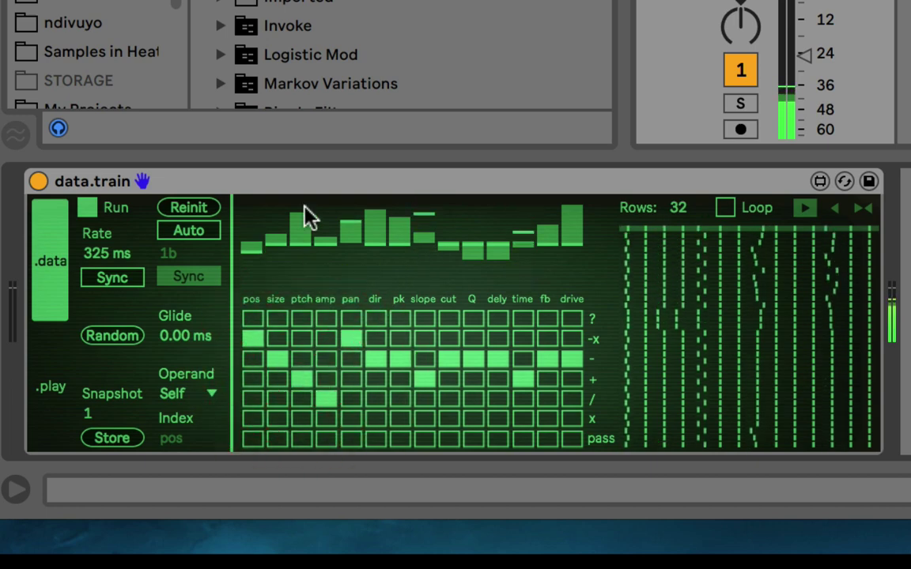
left_click(301, 239)
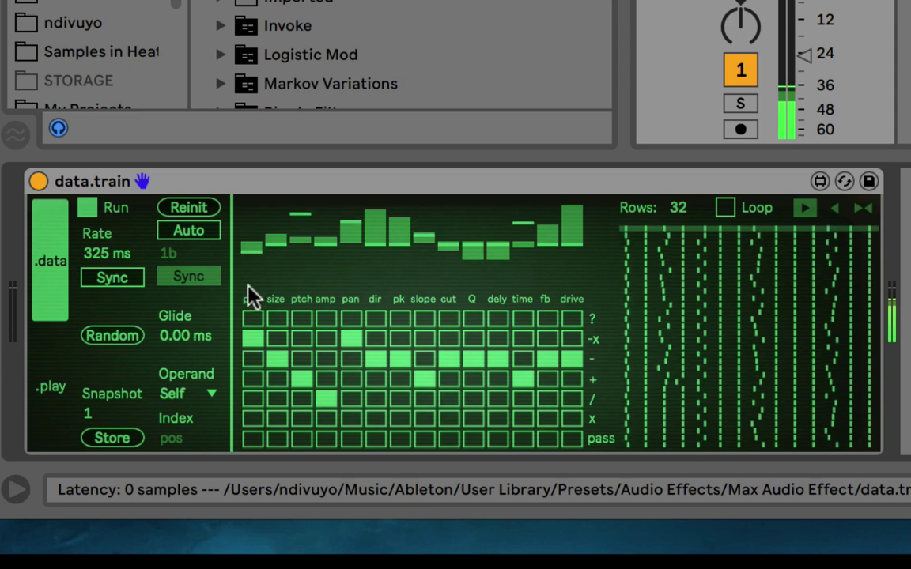
left_click(207, 393)
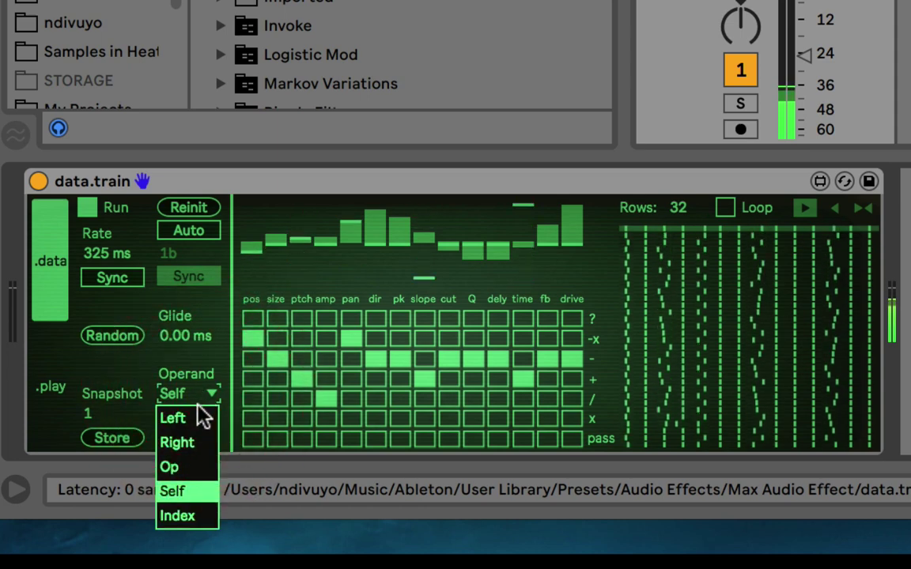
Step: Choose Index as the operand and set every column from size to drive to add
left_click(182, 510)
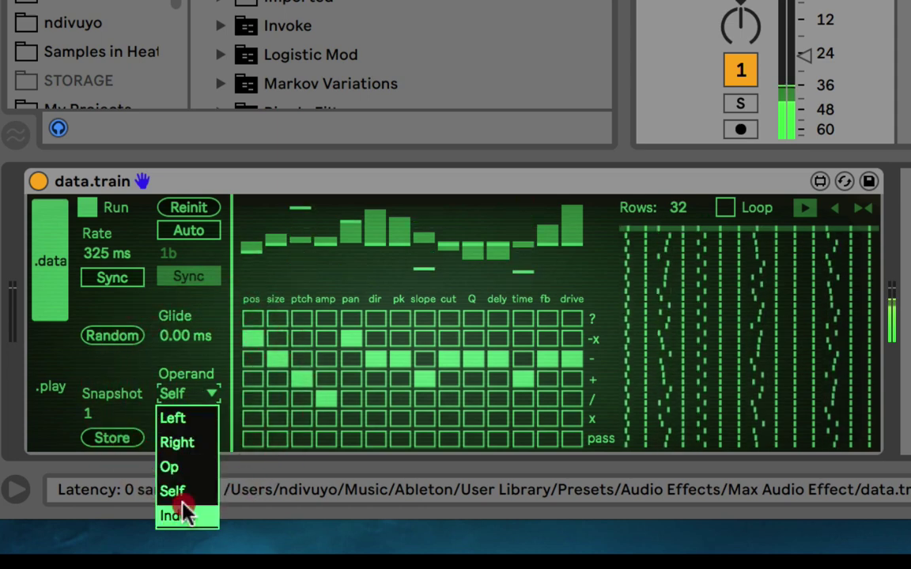
left_click(190, 392)
left_click(174, 440)
left_click(175, 442)
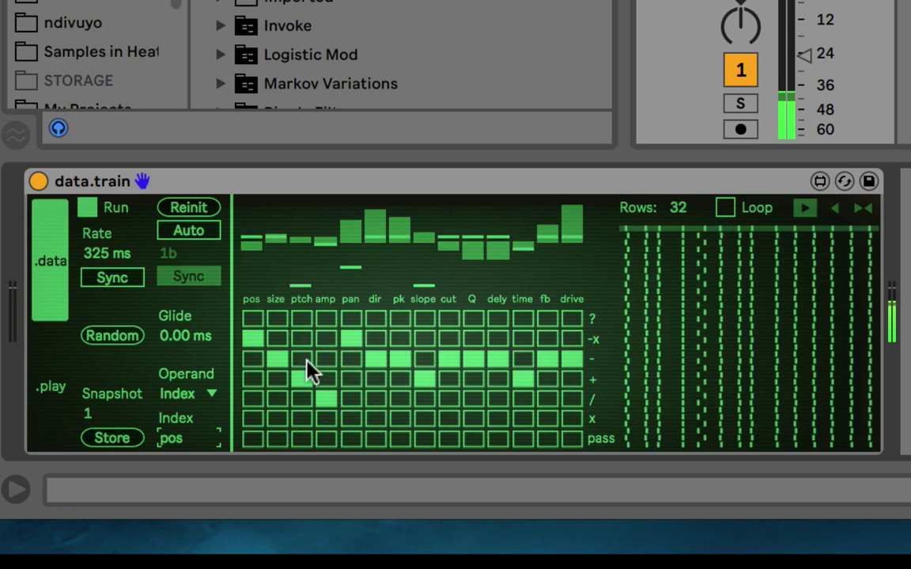
left_click(276, 380)
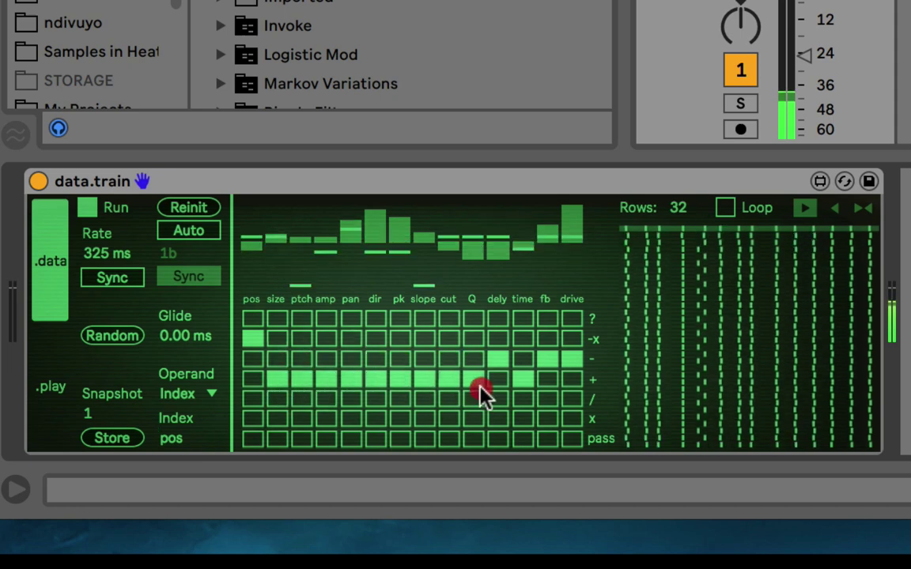
left_click_drag(489, 387, 579, 390)
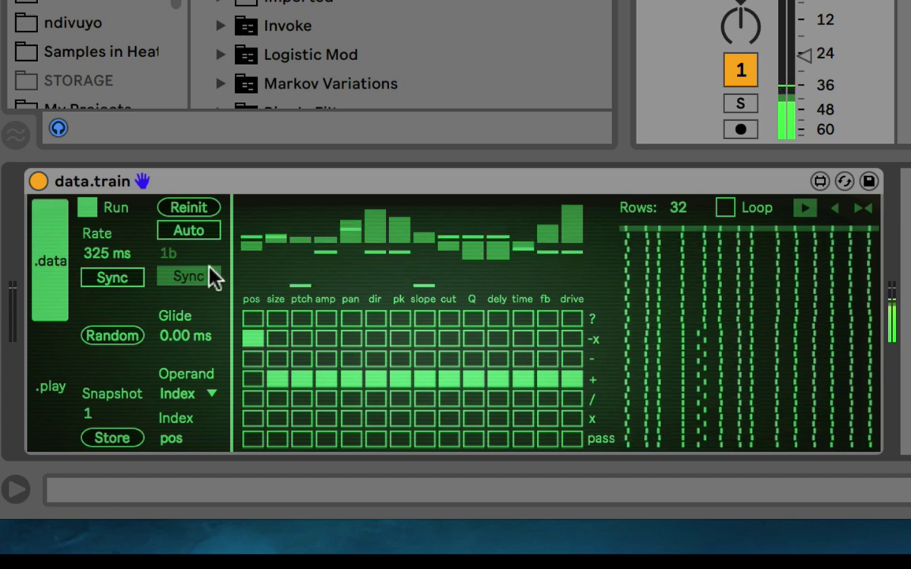
Step: Adjust the pos bar and switch the Index parameter from pos to size
left_click(250, 223)
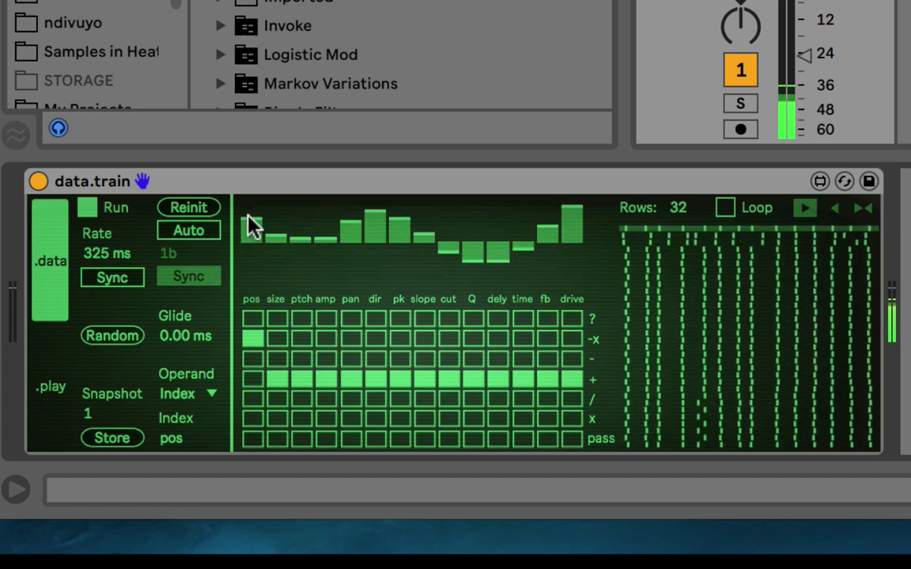
left_click(250, 261)
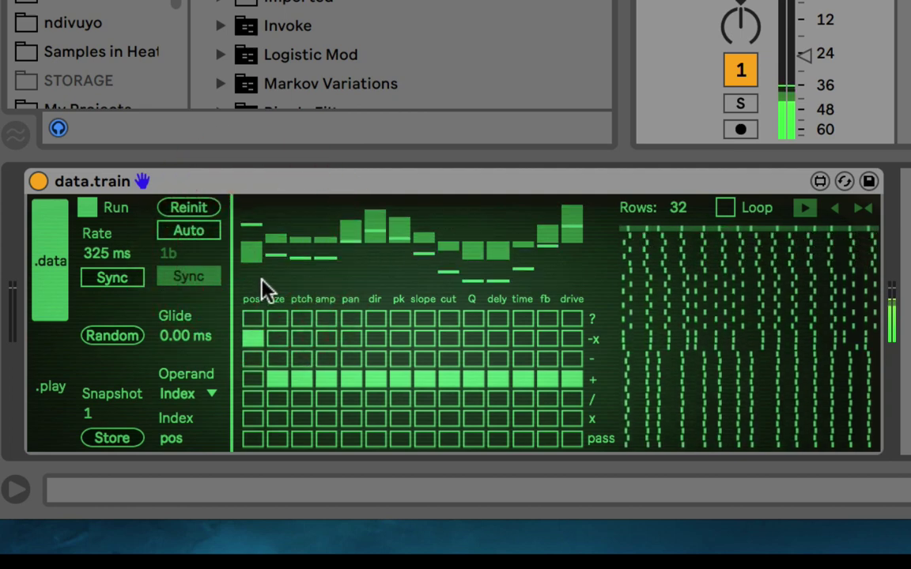
left_click(180, 438)
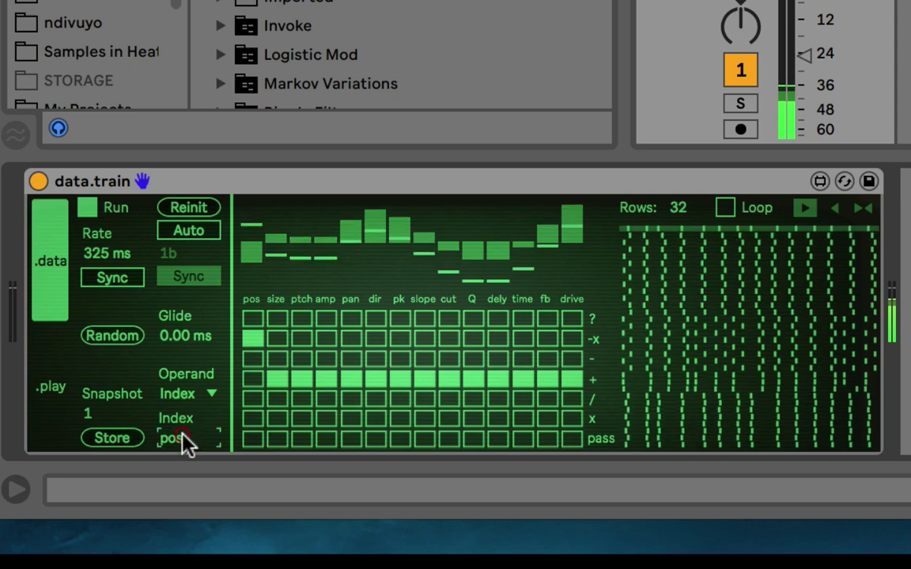
key("Up")
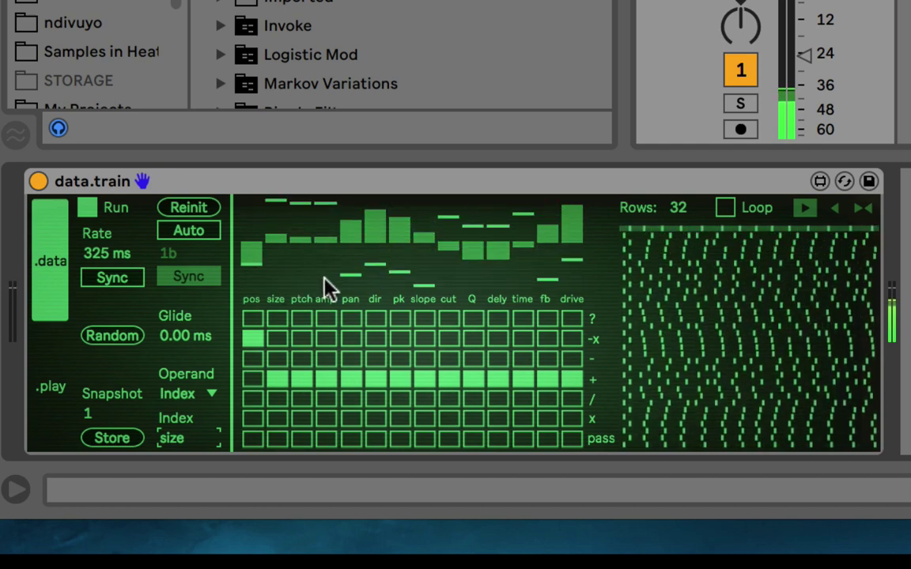
Step: Set the size column to pass, adjust its bar, and lower track volume to about -23 dB
left_click(280, 445)
left_click_drag(278, 250, 275, 238)
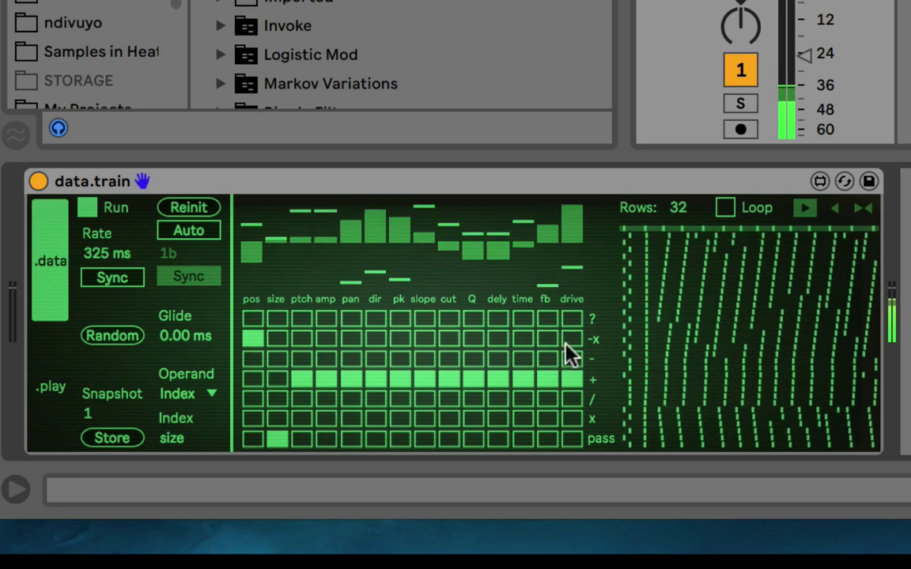
mouse_move(804, 53)
left_mouse_down()
mouse_move(803, 30)
mouse_move(804, 53)
left_mouse_up()
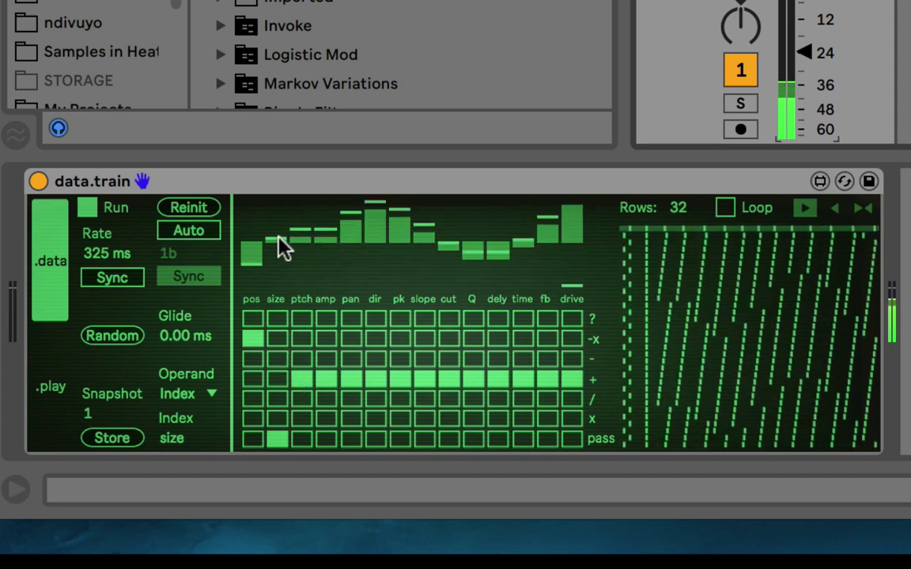
left_click_drag(281, 240, 284, 254)
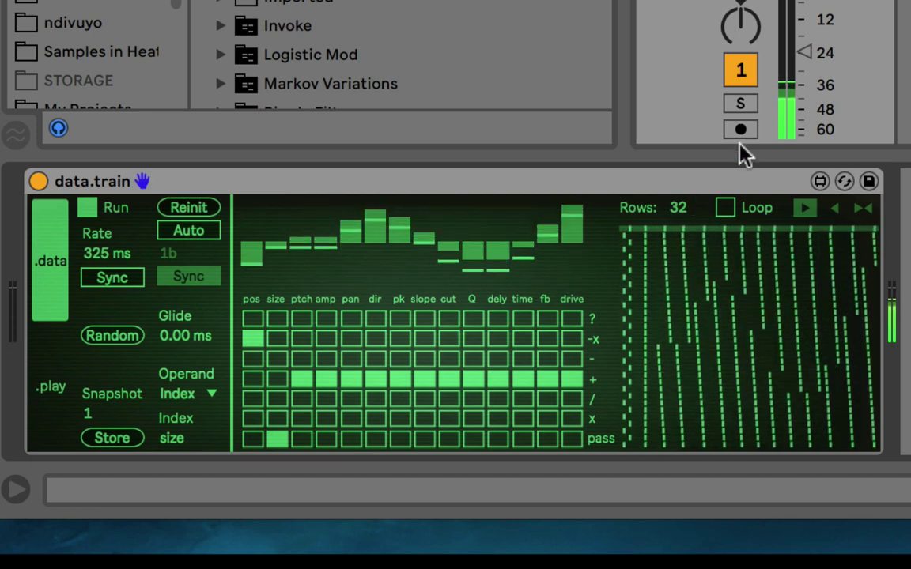
Step: Shorten the sequence from 32 rows, turn on Loop, and raise Rows to 8
left_click_drag(679, 207, 683, 246)
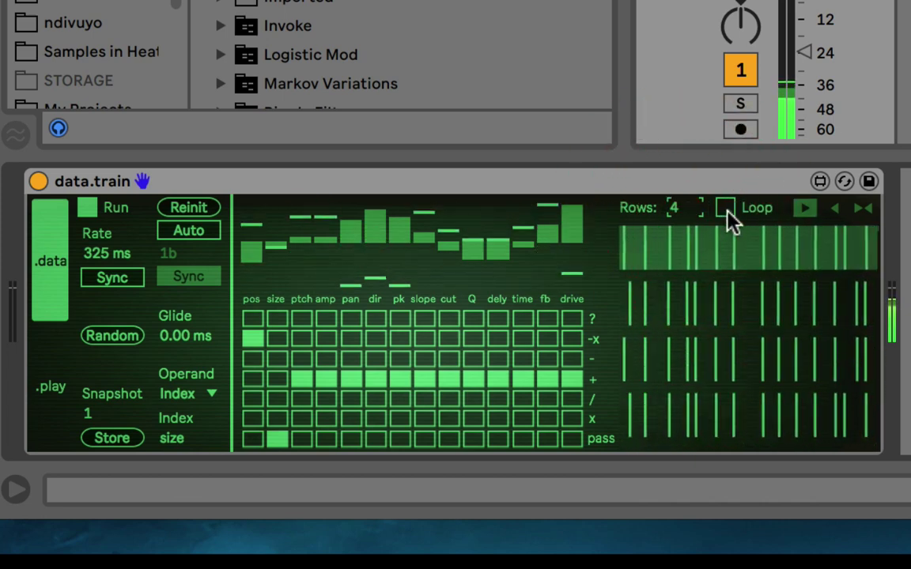
left_click_drag(819, 85, 819, 65)
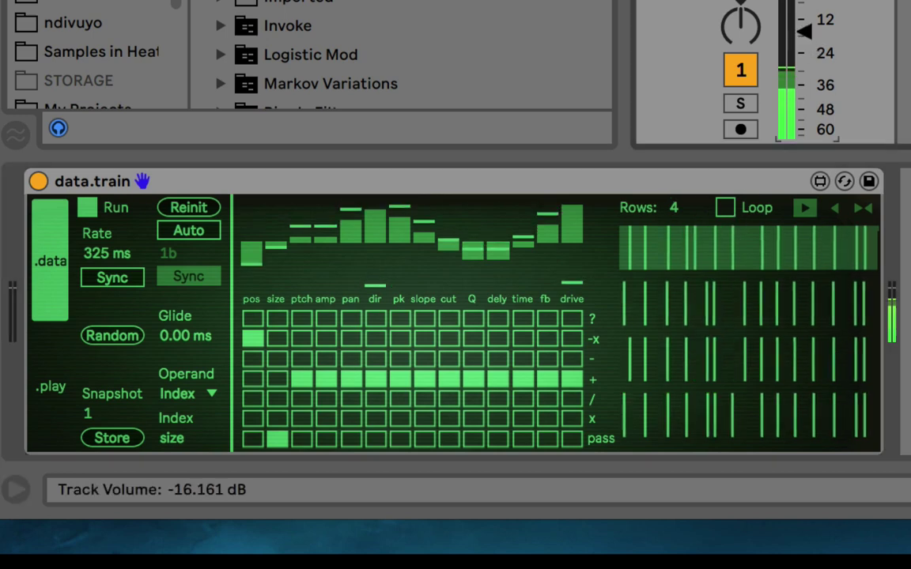
left_click(724, 207)
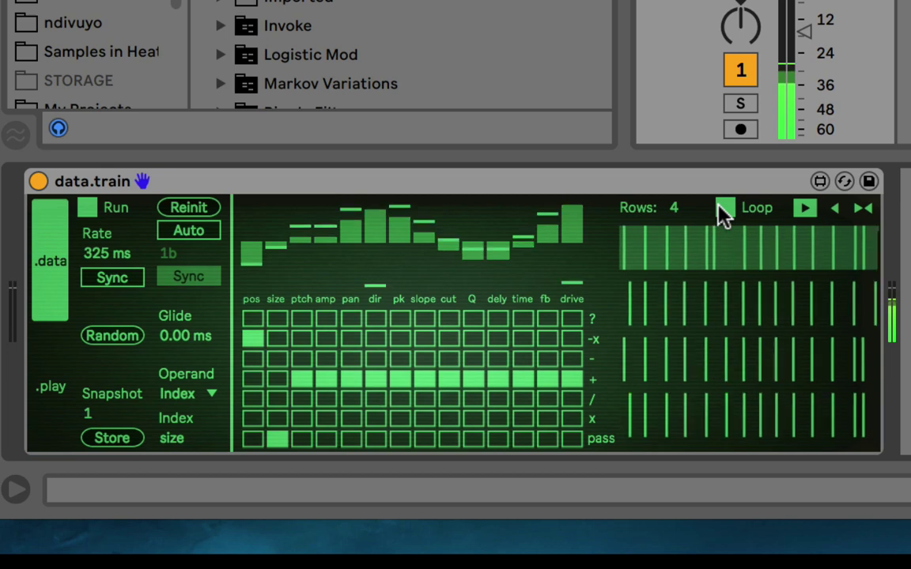
mouse_move(808, 71)
left_mouse_down()
mouse_move(805, 79)
mouse_move(819, 44)
left_mouse_up()
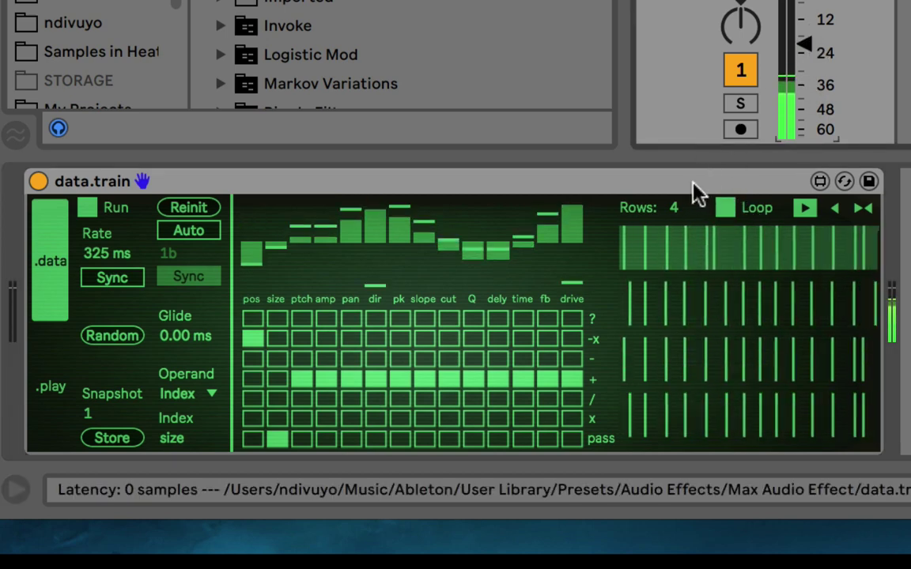
left_click(687, 209)
key("Up")
key("Up")
key("Up")
key("Up")
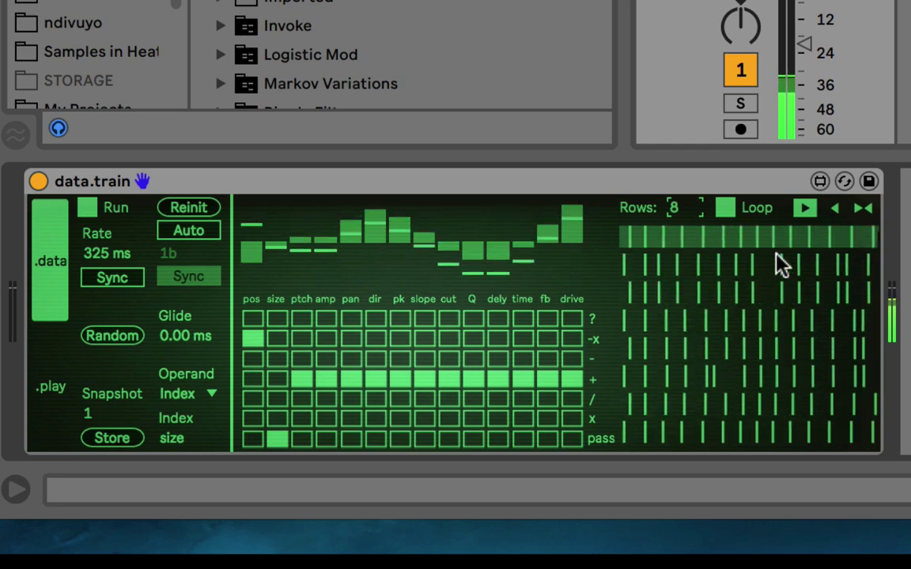
Step: Sync the step rate to tempo and change it from 4n to 8n
left_click(804, 75)
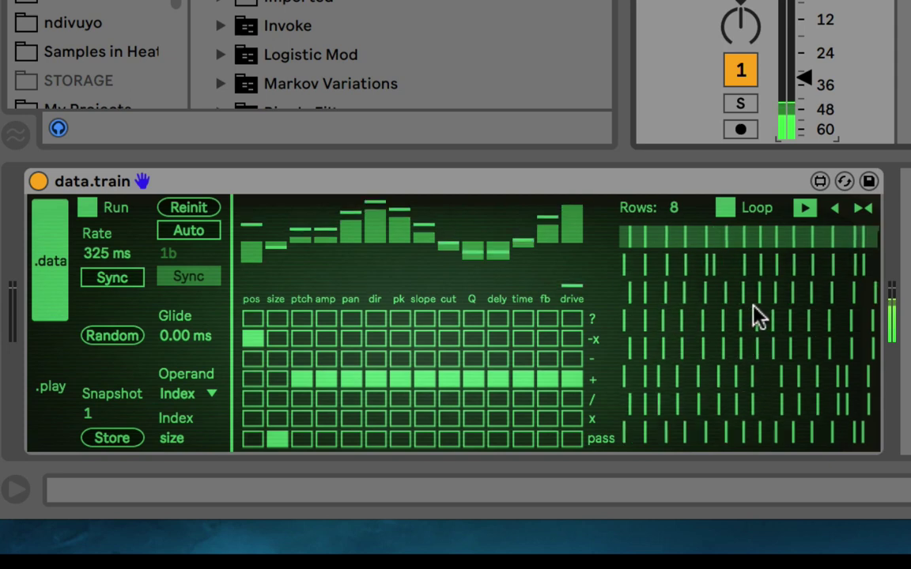
left_click(104, 281)
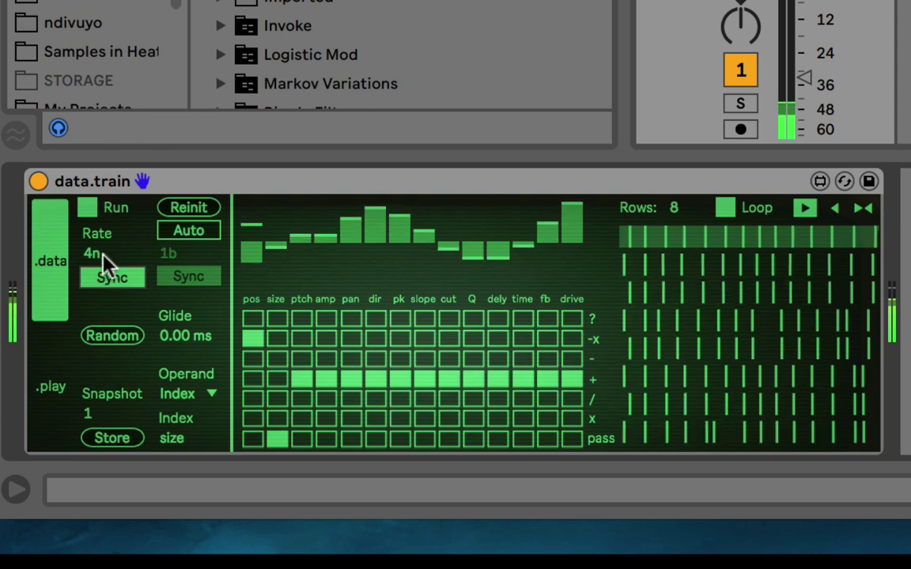
left_click(95, 251)
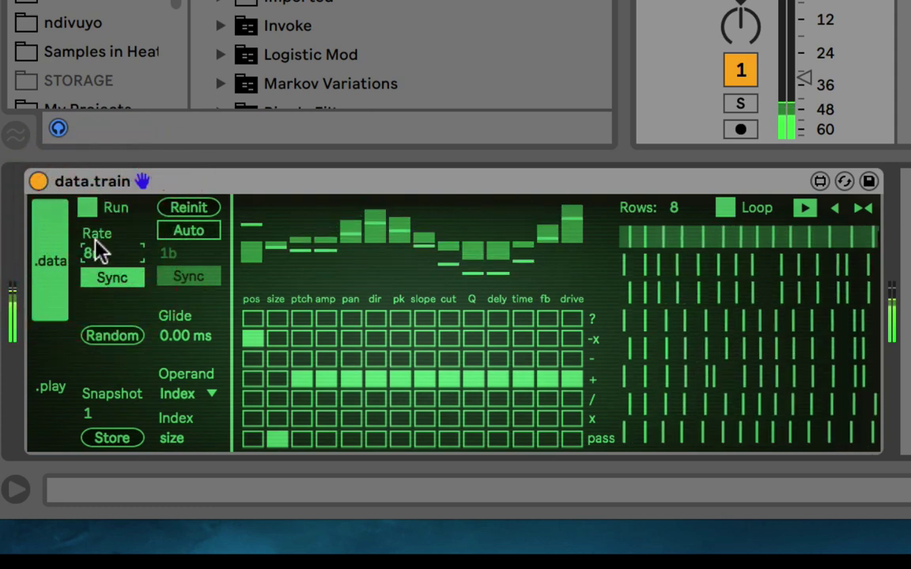
left_click_drag(106, 254, 108, 258)
Step: Set grain size to 8n, return to the sequencer page, and lower track volume to -25 dB
left_click(60, 373)
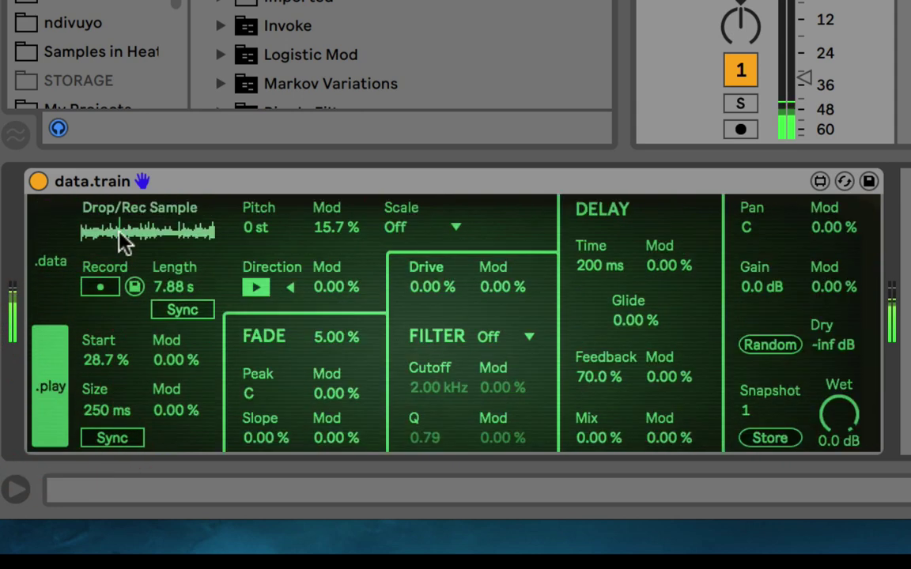
left_click_drag(101, 408, 111, 414)
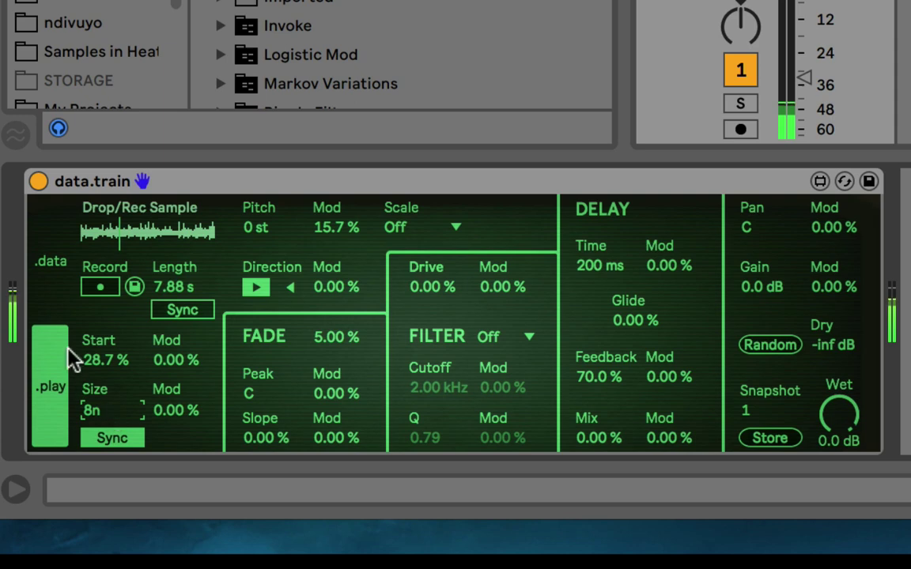
left_click(40, 273)
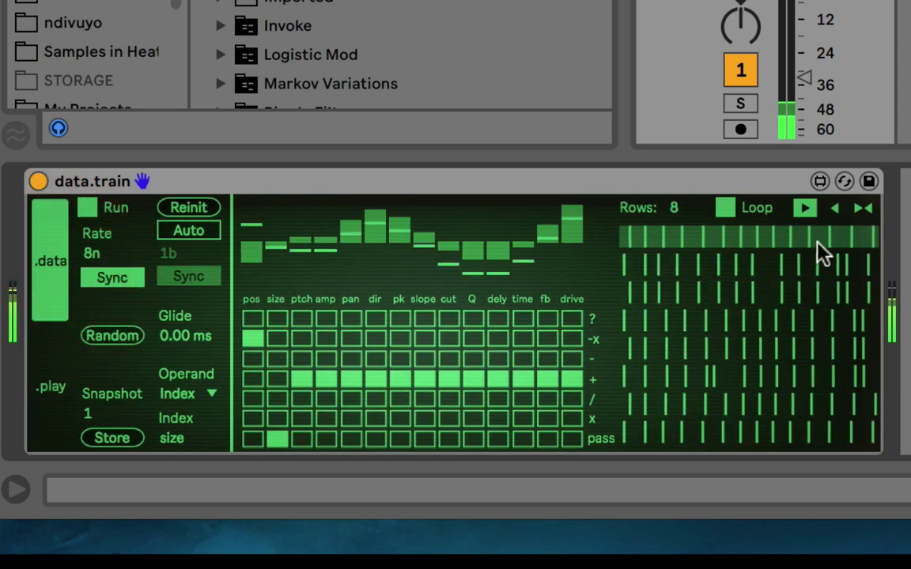
key("XF86AudioLowerVolume")
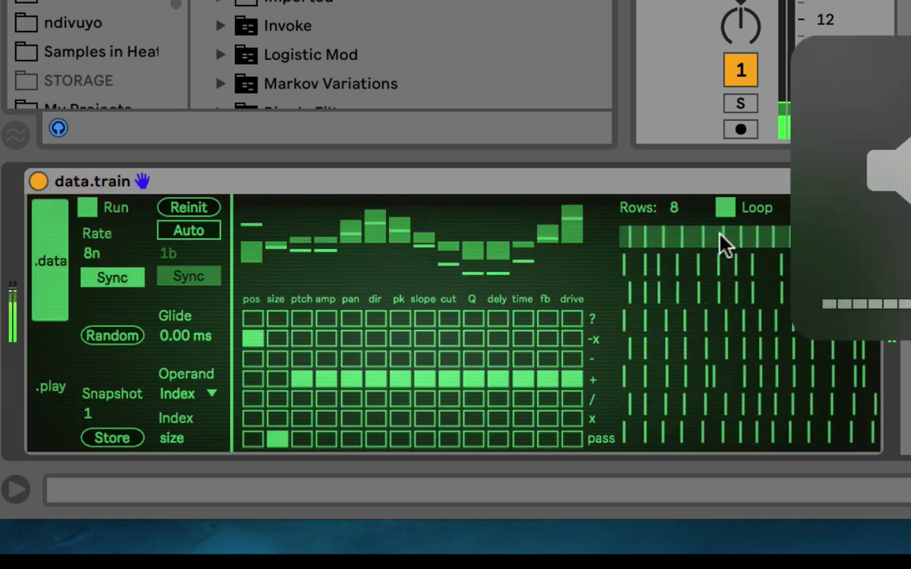
mouse_move(809, 36)
left_mouse_down()
mouse_move(806, 22)
mouse_move(807, 42)
mouse_move(806, 33)
left_mouse_up()
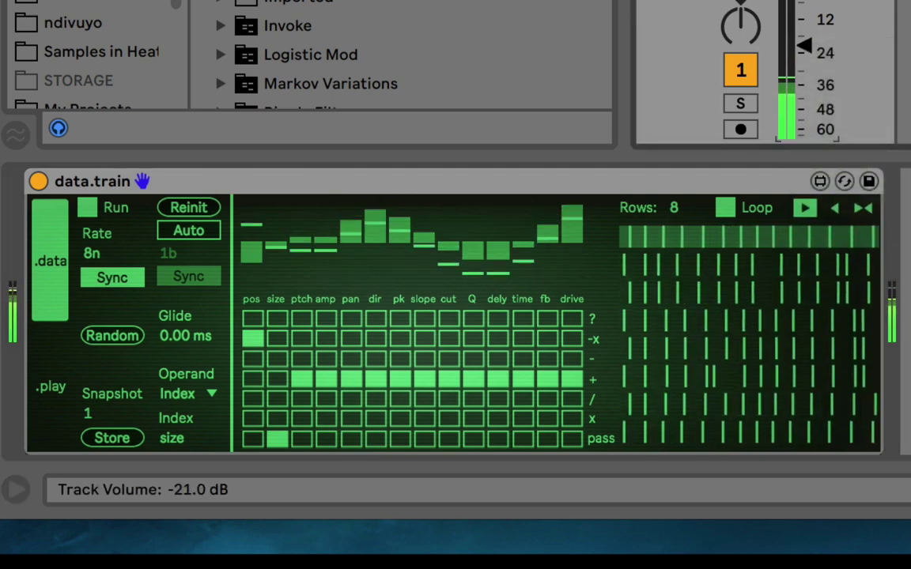
left_click_drag(803, 46, 807, 81)
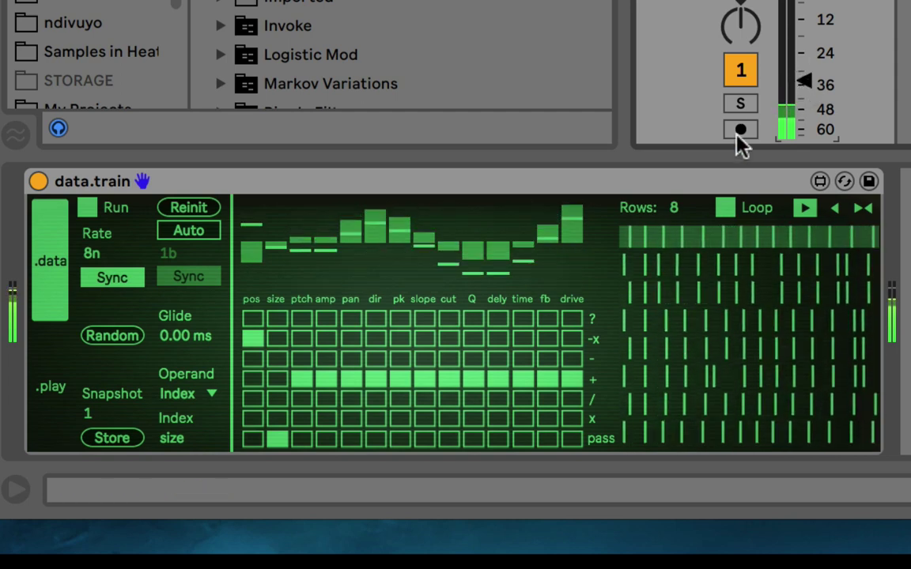
Step: Try reverse and back-and-forth step directions, return to forward, and turn Loop off
left_click(834, 208)
left_click(859, 208)
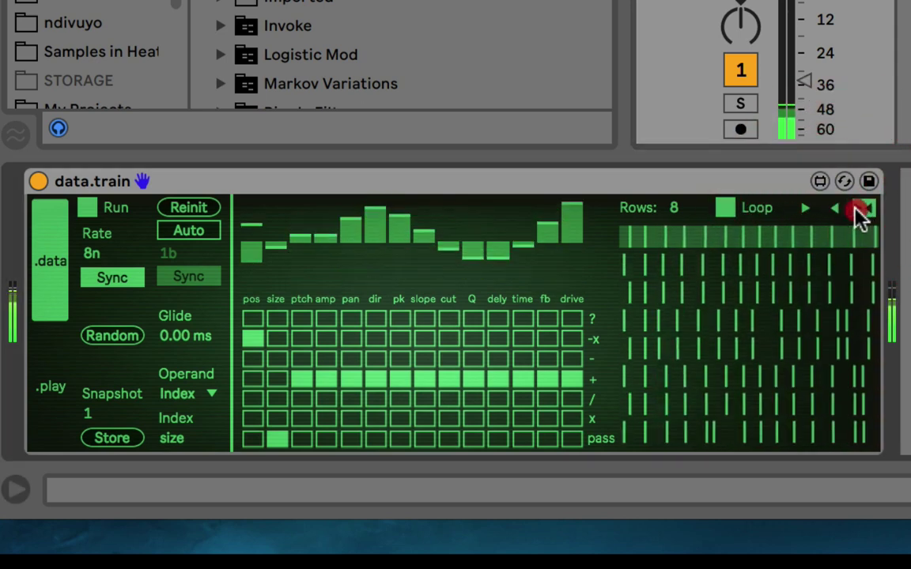
left_click(805, 208)
left_click(726, 207)
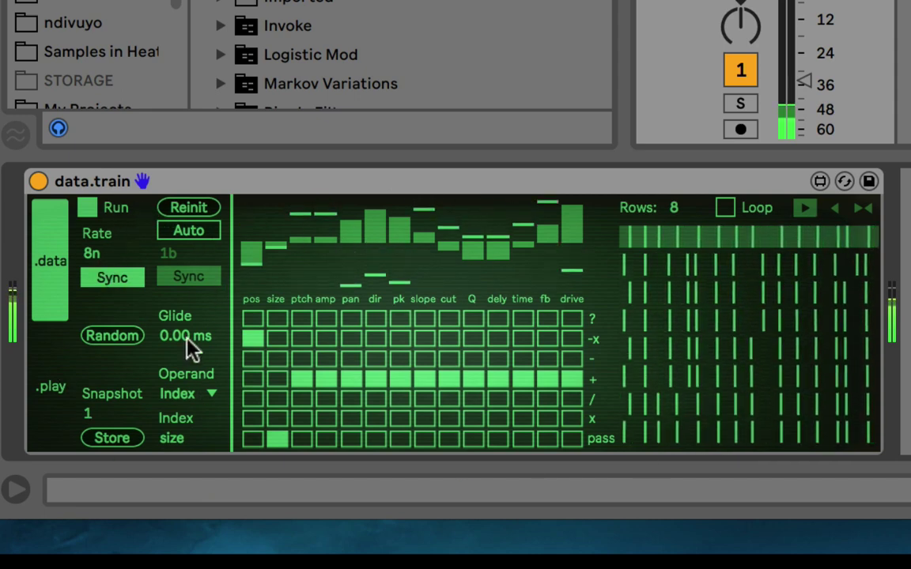
Step: Pause and restart the sequencer, then store the current settings in snapshot 1
left_click(99, 253)
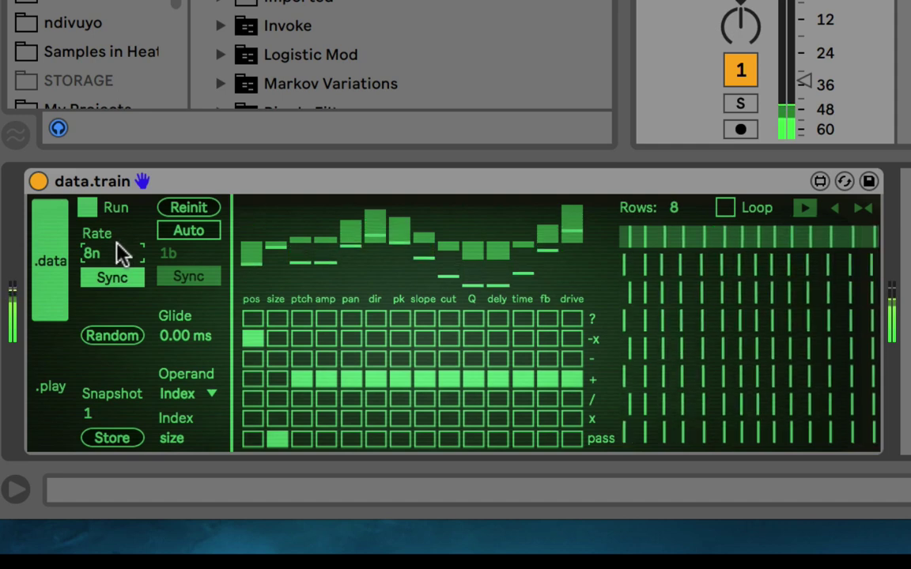
left_click(87, 207)
left_click(88, 208)
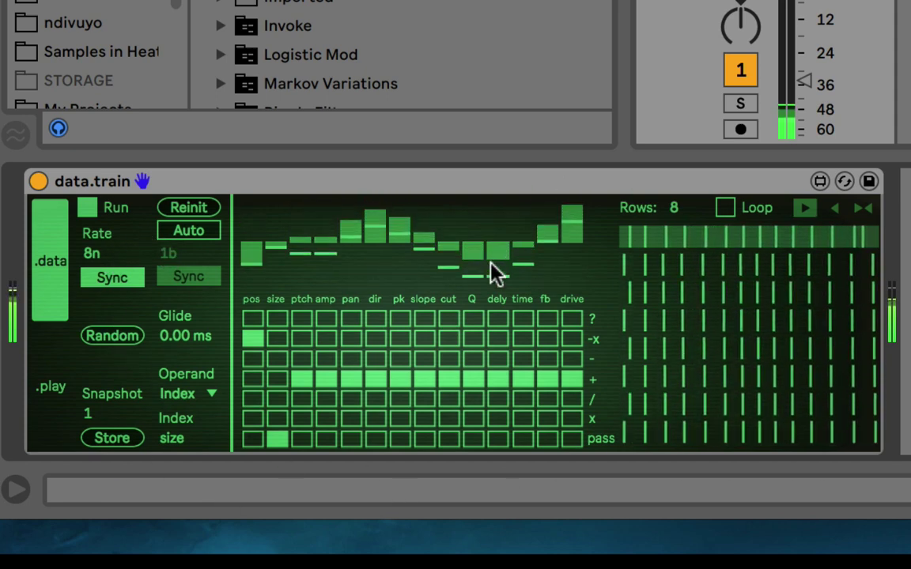
left_click(101, 407)
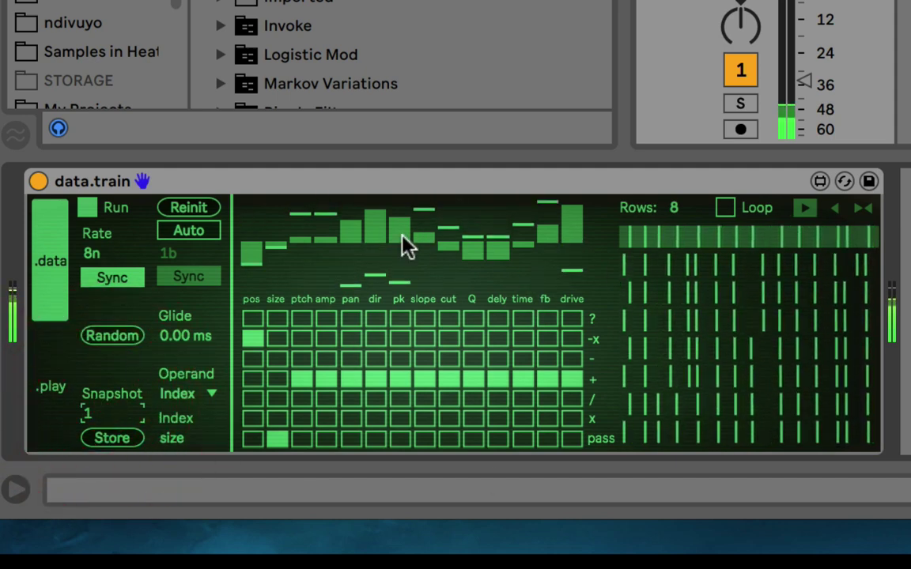
left_click(112, 440)
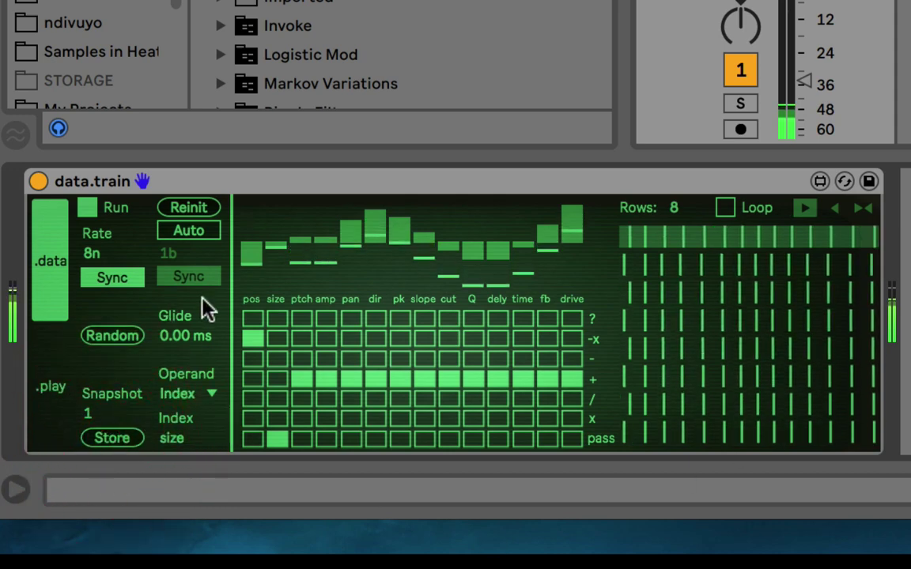
Step: Randomize the sequencer, store the variation as snapshot 2, and recall snapshot 1
left_click(110, 340)
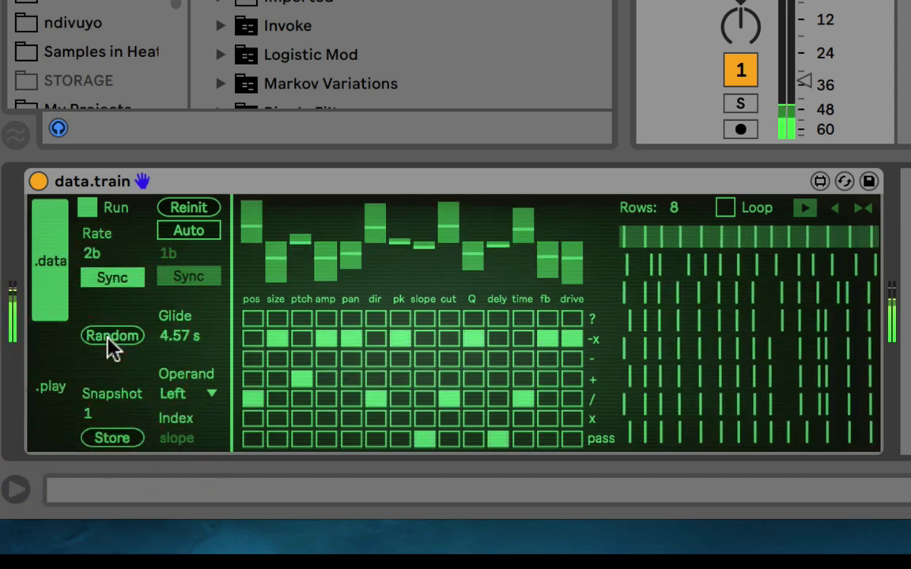
left_click(108, 414)
scroll(106, 411, "up", 1)
left_click(106, 438)
left_click(104, 409)
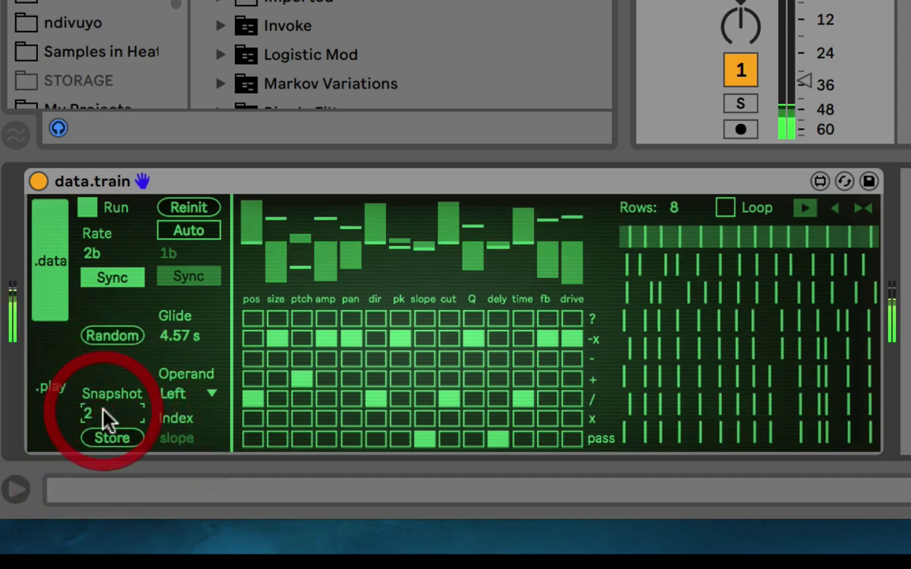
scroll(104, 409, "down", 1)
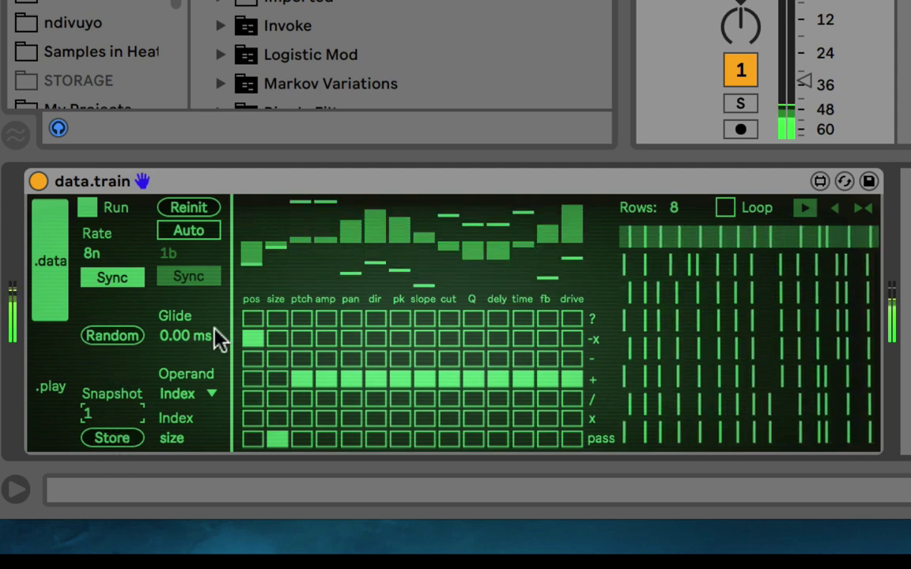
Step: Try glide times up to about 1.3 s, raise volume to -22.6 dB, and reset glide to 0.00 ms
left_click_drag(208, 338, 193, 279)
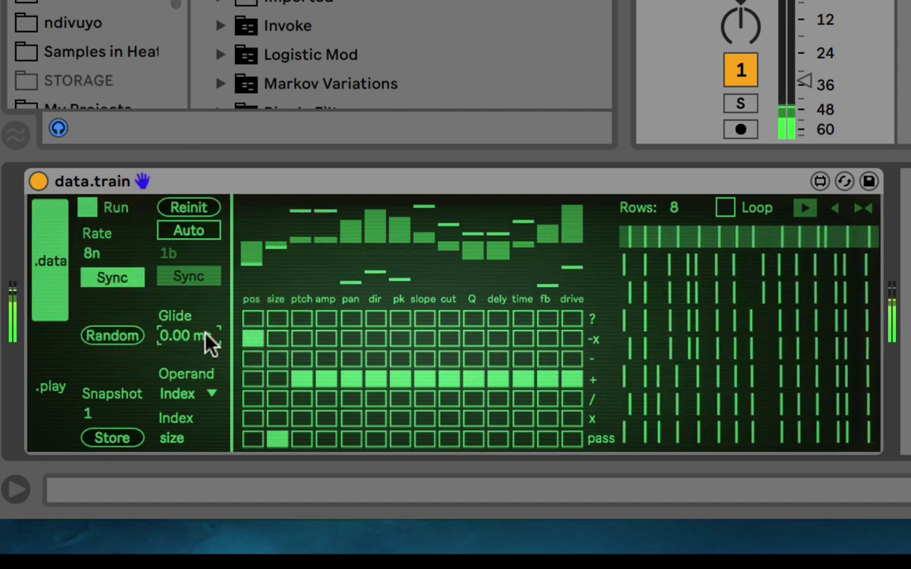
left_click(116, 255)
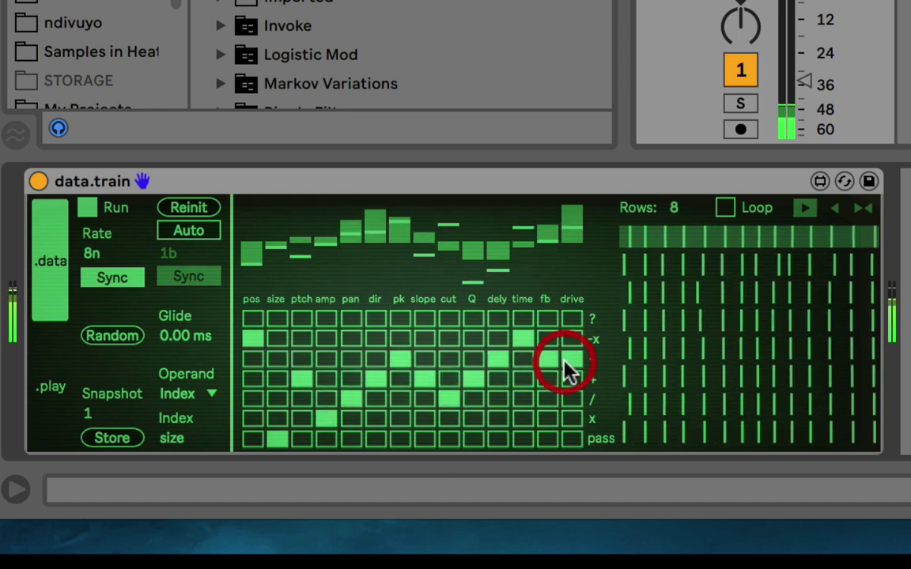
left_click_drag(804, 82, 807, 52)
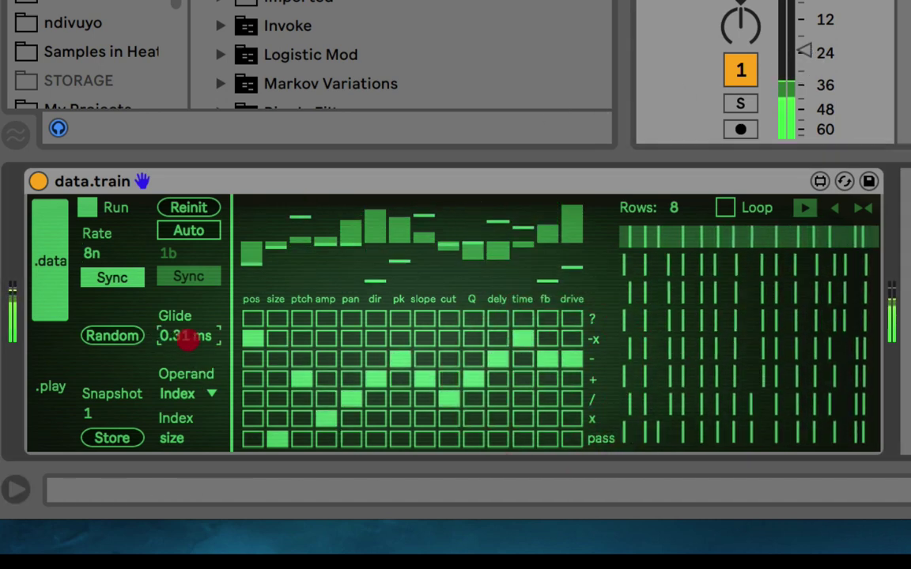
mouse_move(186, 336)
left_mouse_down()
mouse_move(201, 248)
mouse_move(197, 274)
mouse_move(196, 265)
left_mouse_up()
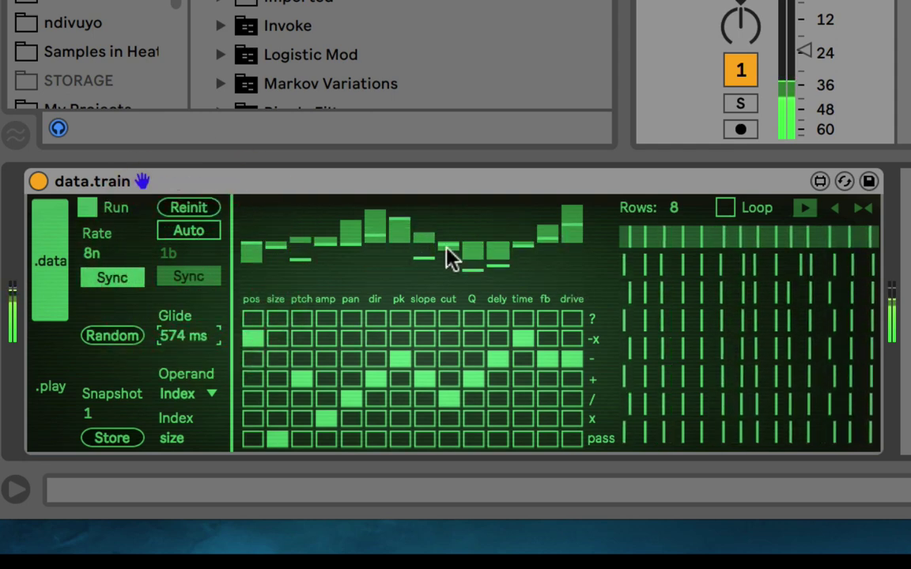
left_click_drag(186, 336, 197, 464)
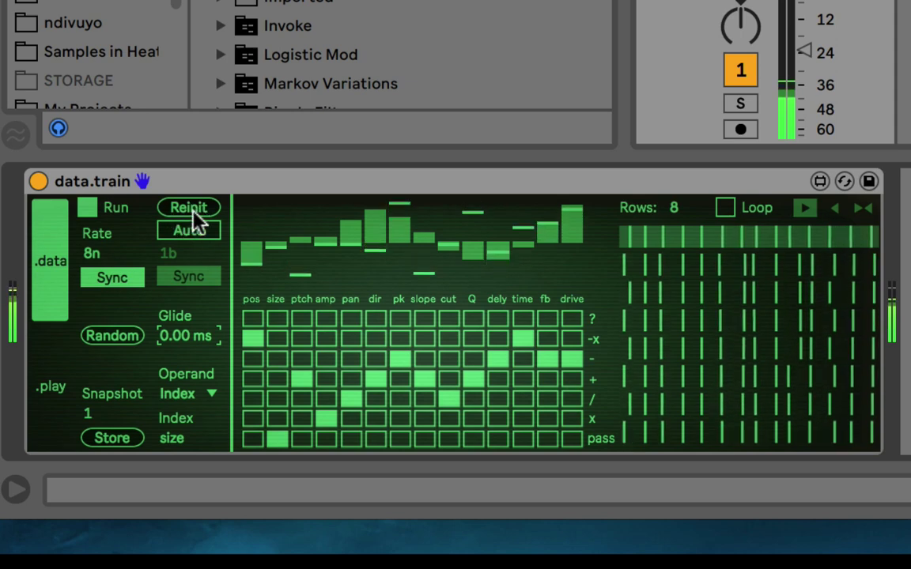
Step: Lower track volume to about -34.4 dB and reinitialize the sequencer values twice
left_click_drag(804, 53, 805, 84)
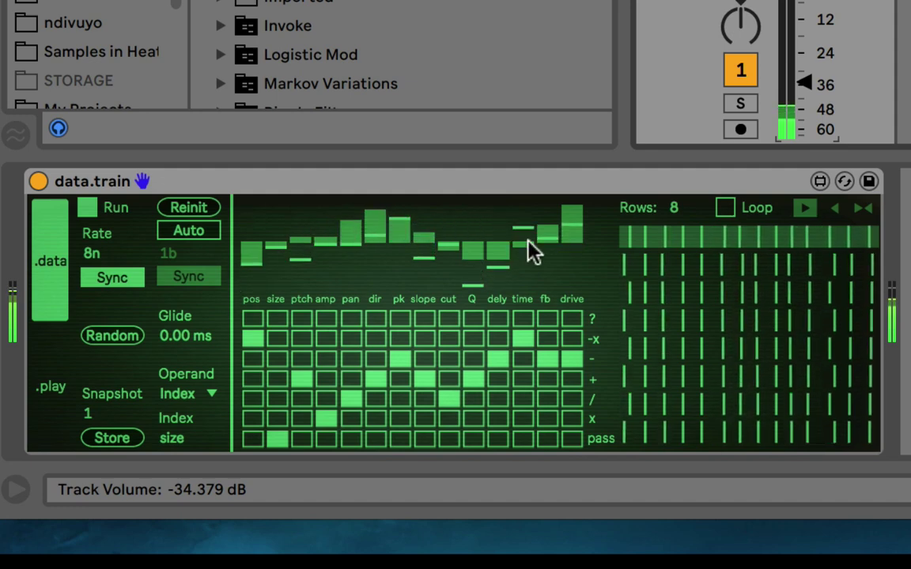
left_click(183, 208)
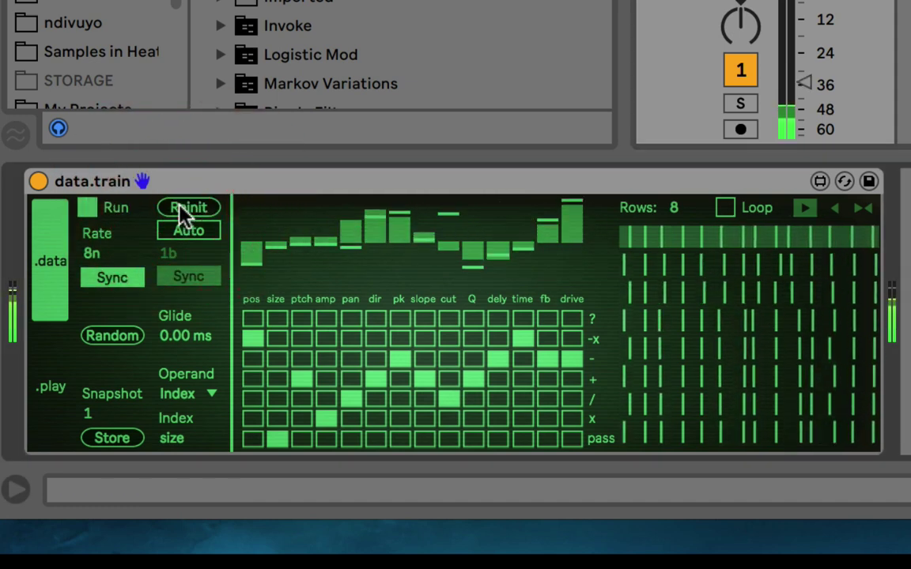
left_click(181, 208)
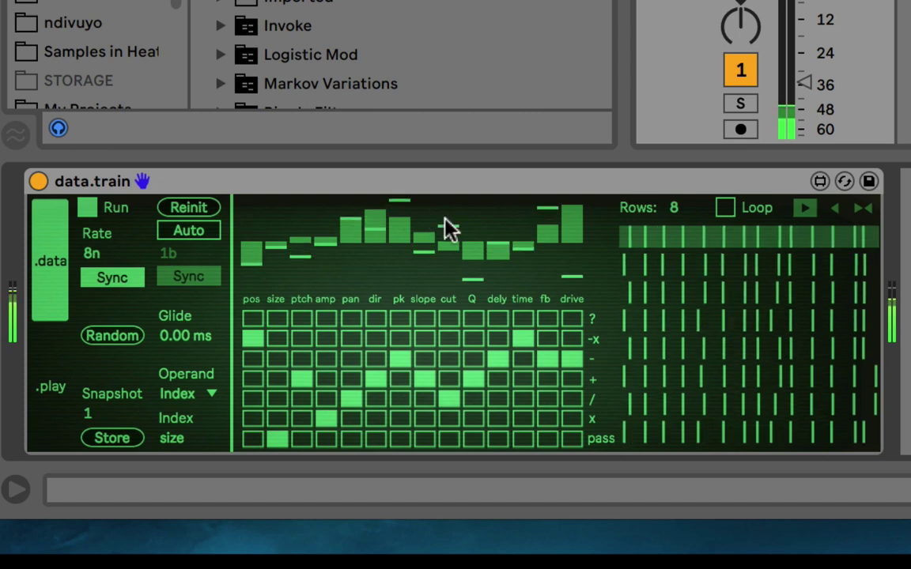
Step: Test Auto reinit at 1b, free-running 416 ms and synced again, then switch Auto off
left_click(189, 239)
left_click(176, 254)
key("Up")
key("Up")
key("Down")
key("Down")
left_click(183, 279)
mouse_move(195, 251)
left_mouse_down()
mouse_move(180, 277)
mouse_move(184, 263)
left_mouse_up()
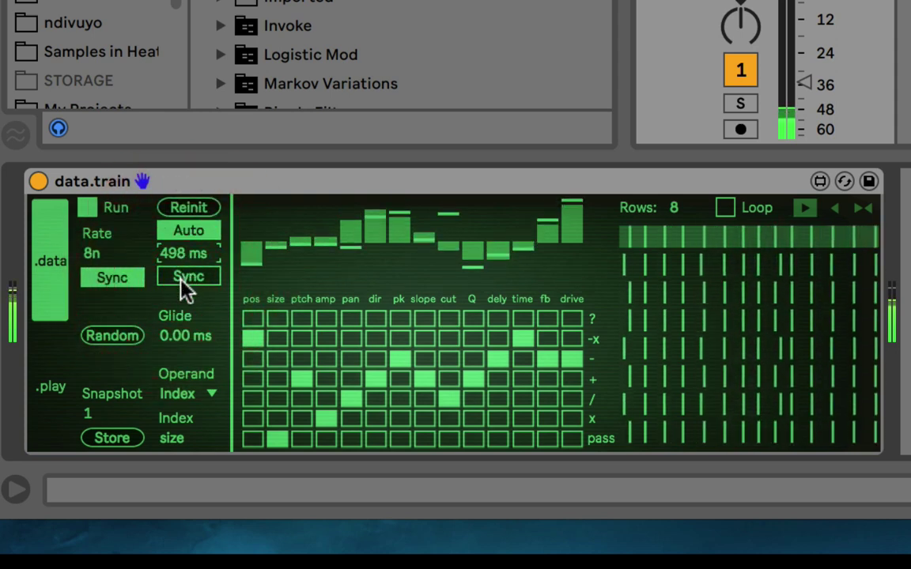
left_click(190, 278)
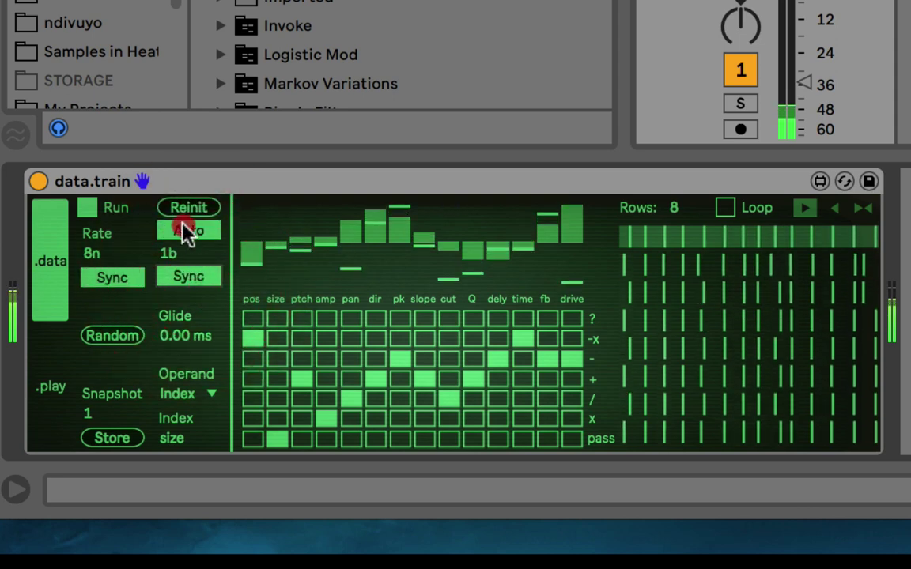
left_click(184, 231)
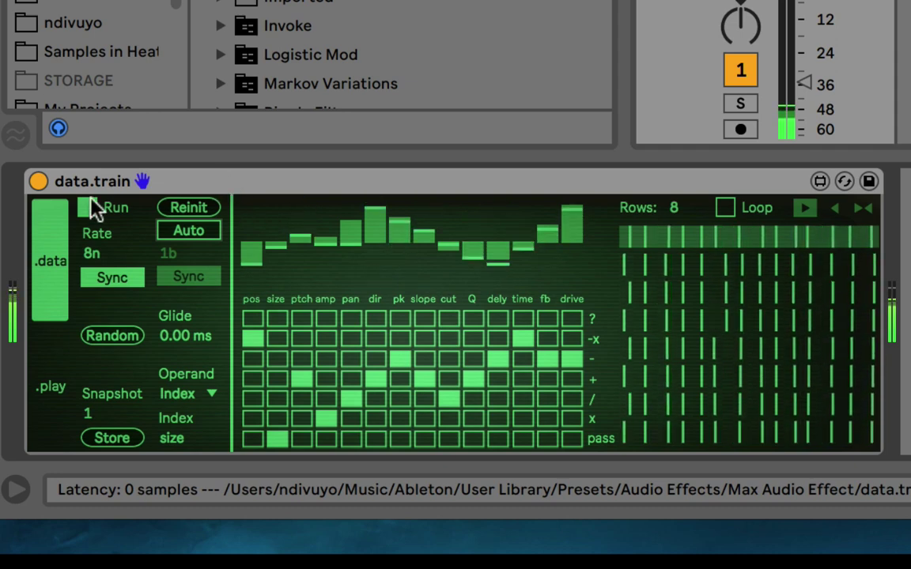
Step: Set the playback Start position to 35.0 % on the .play page
left_click(53, 390)
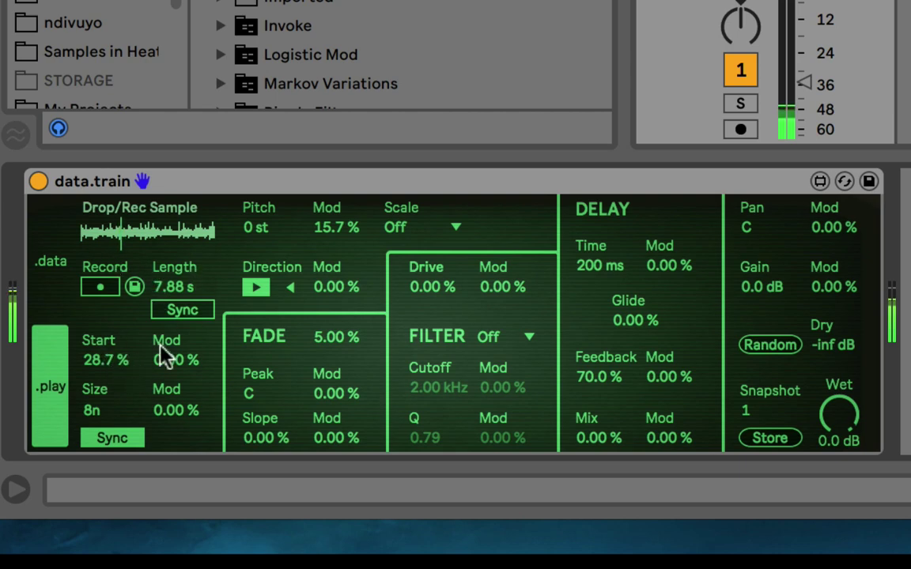
mouse_move(109, 361)
left_mouse_down()
mouse_move(109, 341)
mouse_move(103, 371)
left_mouse_up()
left_click(110, 361)
left_click(179, 367)
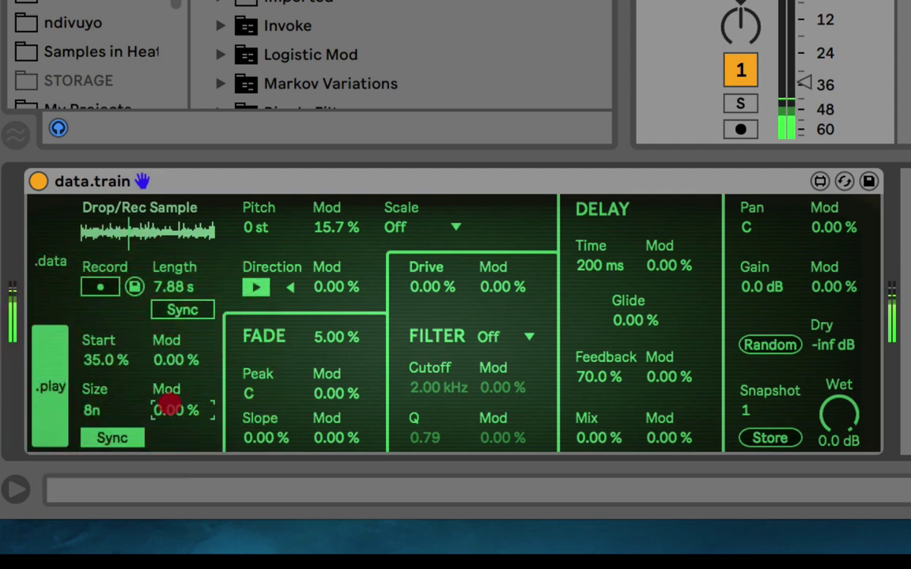
left_click(168, 360)
Step: Turn off Size sync so grain Size reads 250 ms instead of 8n
left_click(52, 263)
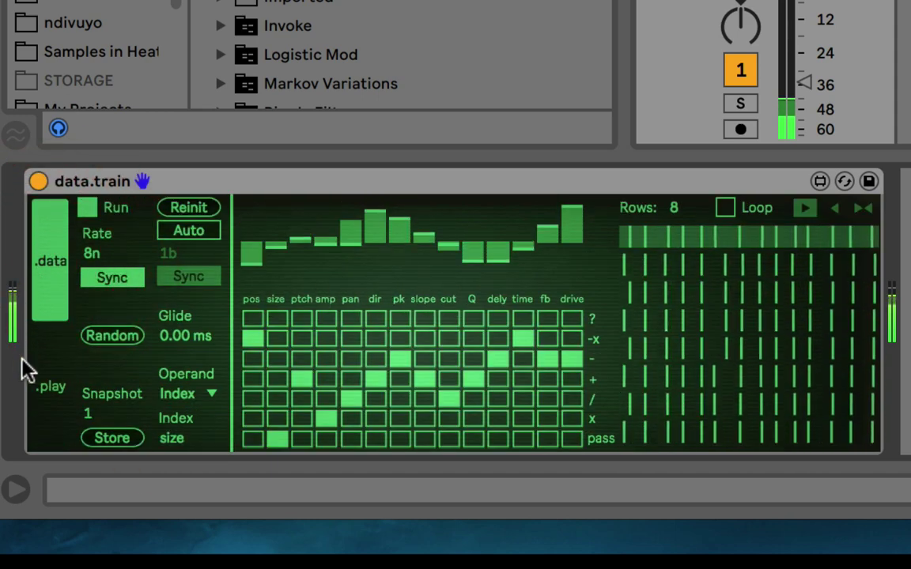
left_click(51, 378)
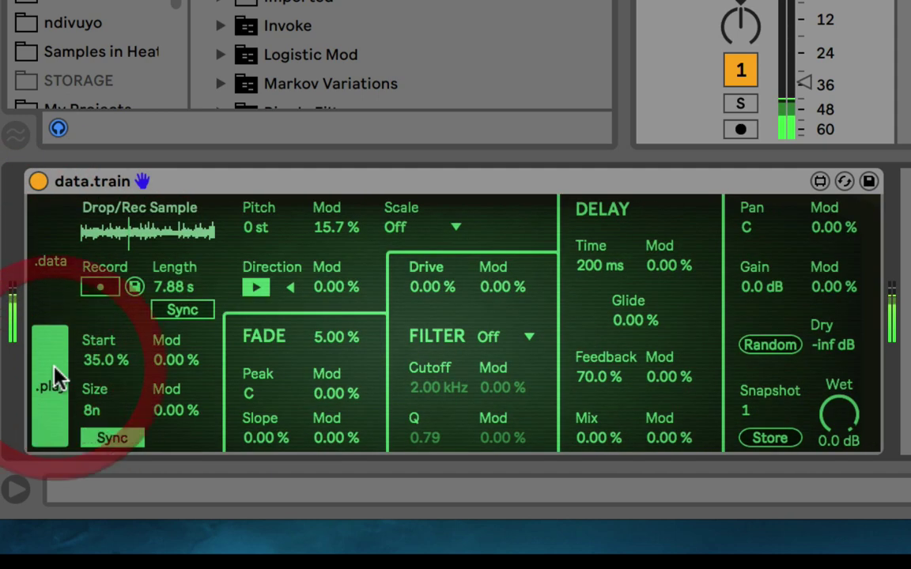
left_click(105, 410)
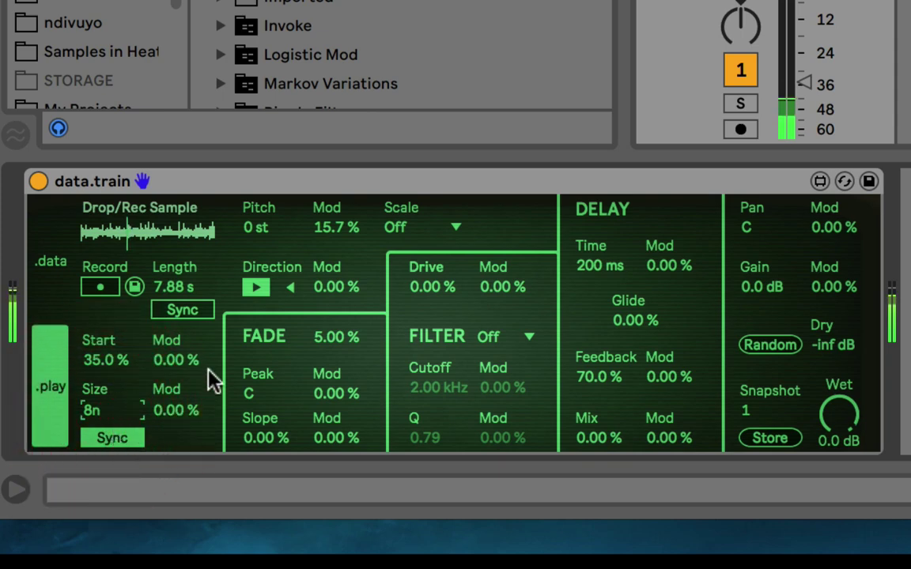
left_click(123, 436)
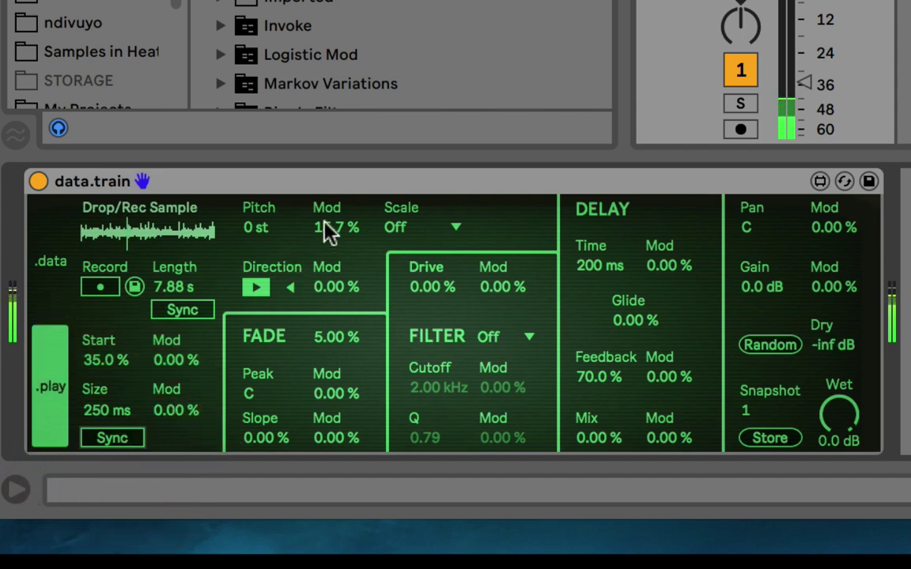
Step: Raise pitch 3 semitones, add 26.8 % pitch modulation, and choose the Major scale
mouse_move(255, 227)
left_mouse_down()
mouse_move(251, 213)
mouse_move(237, 251)
mouse_move(239, 234)
mouse_move(258, 229)
left_mouse_up()
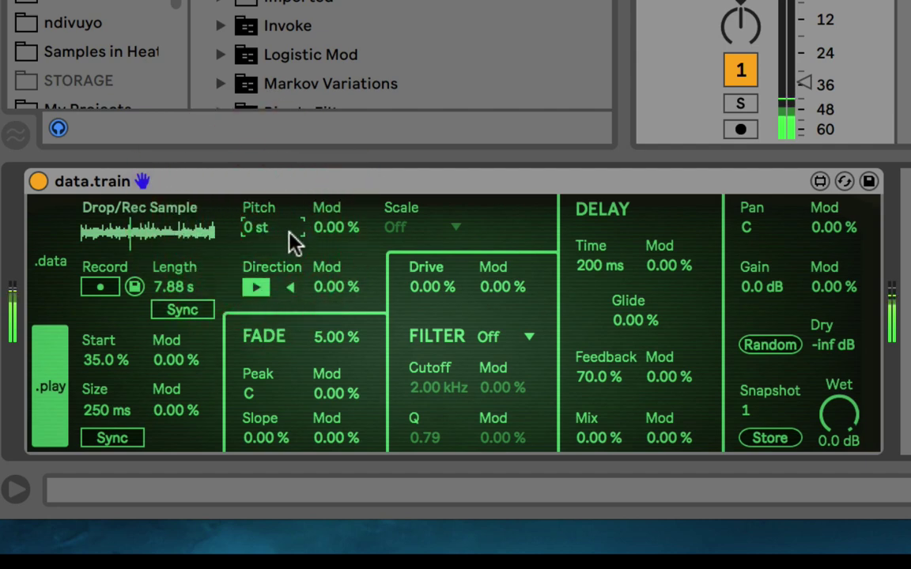
left_click_drag(341, 228, 341, 198)
left_click(417, 228)
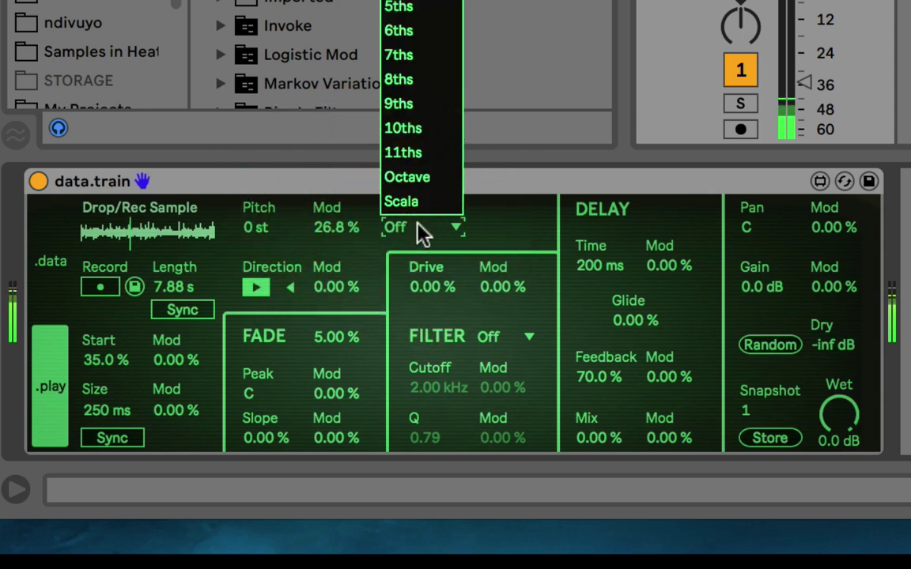
left_click(403, 231)
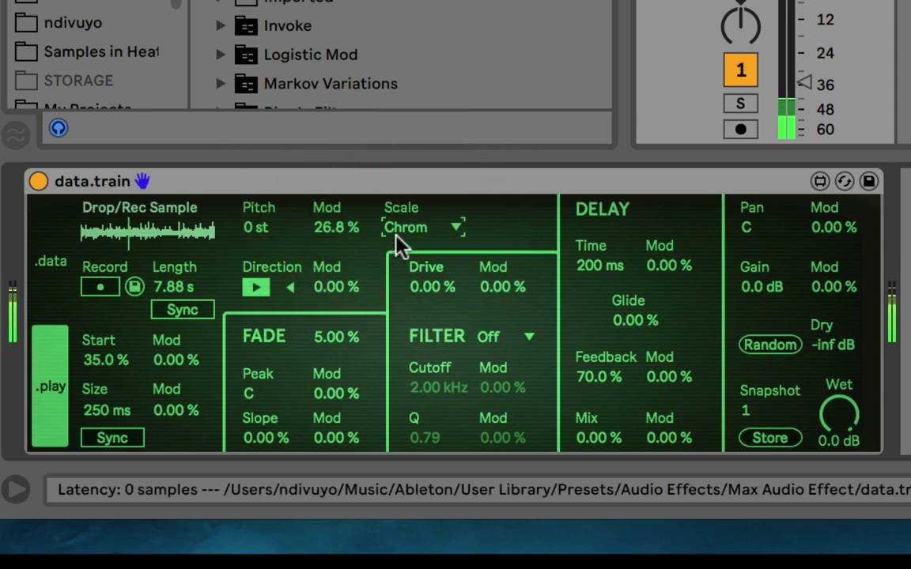
left_click(405, 229)
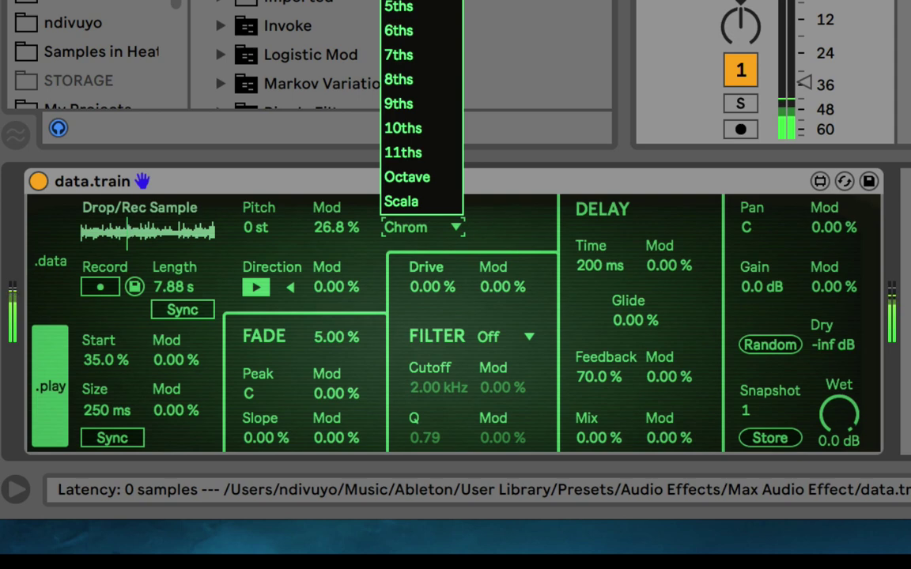
left_click(400, 1)
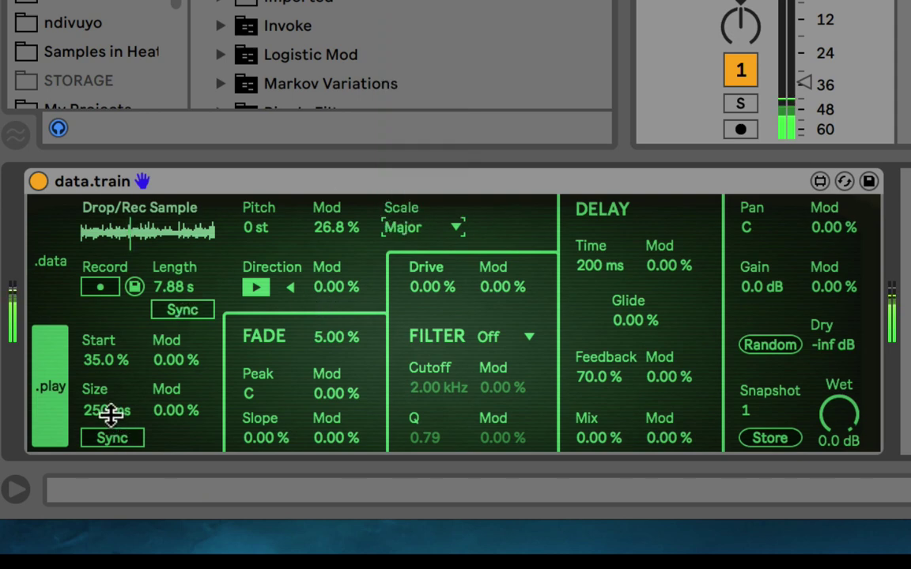
Step: Set grain Size to 143 ms, keep the scale on Major, and raise volume to about -22 dB
left_click_drag(107, 411, 107, 457)
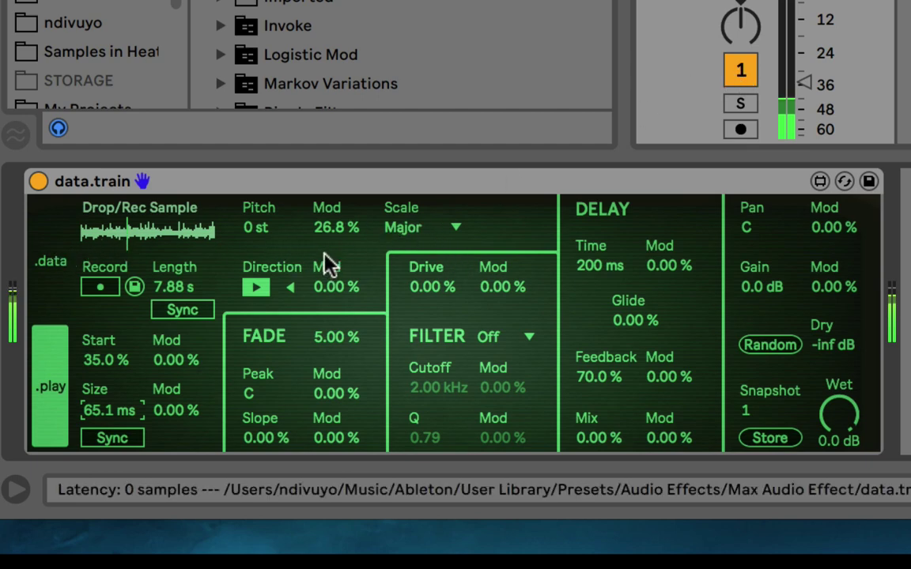
left_click(405, 229)
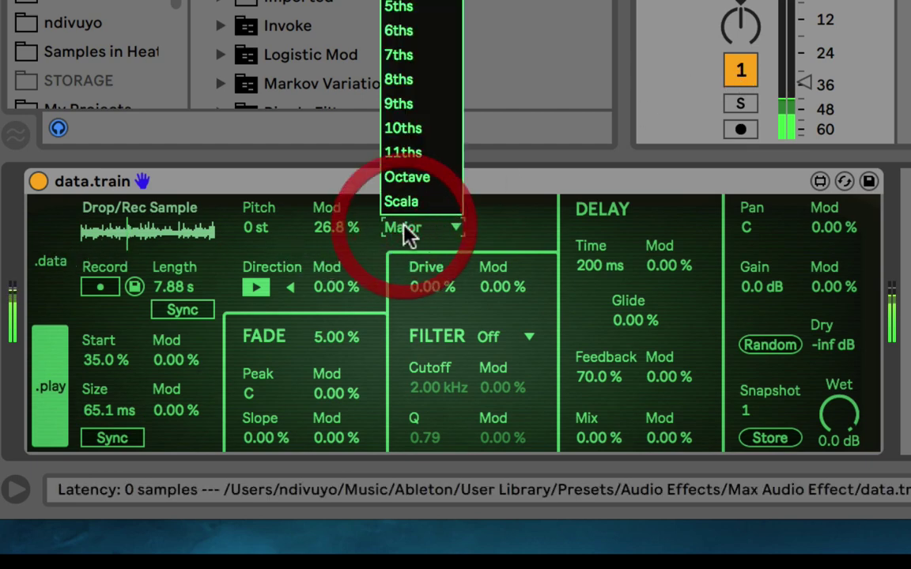
left_click(496, 222)
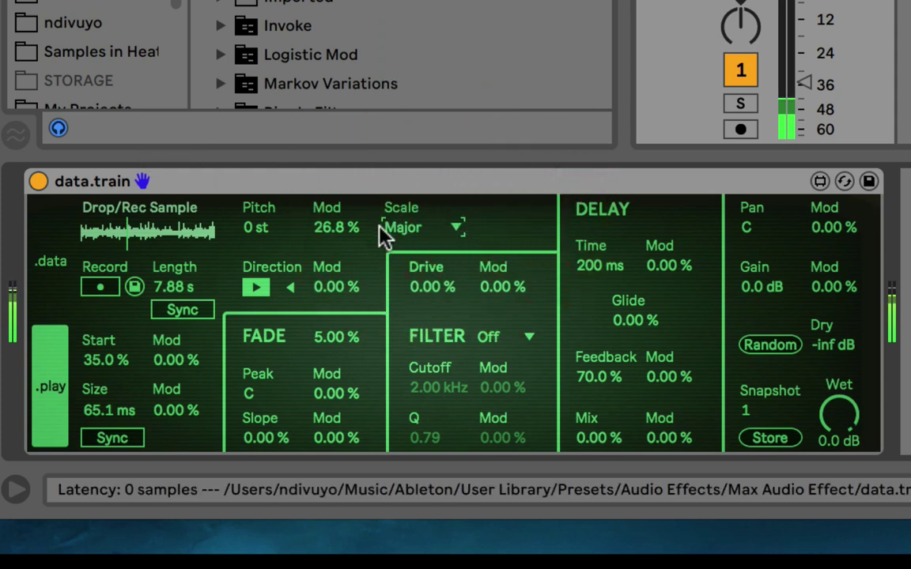
left_click(522, 223)
left_click(428, 227)
left_click(492, 206)
left_click_drag(803, 85, 803, 53)
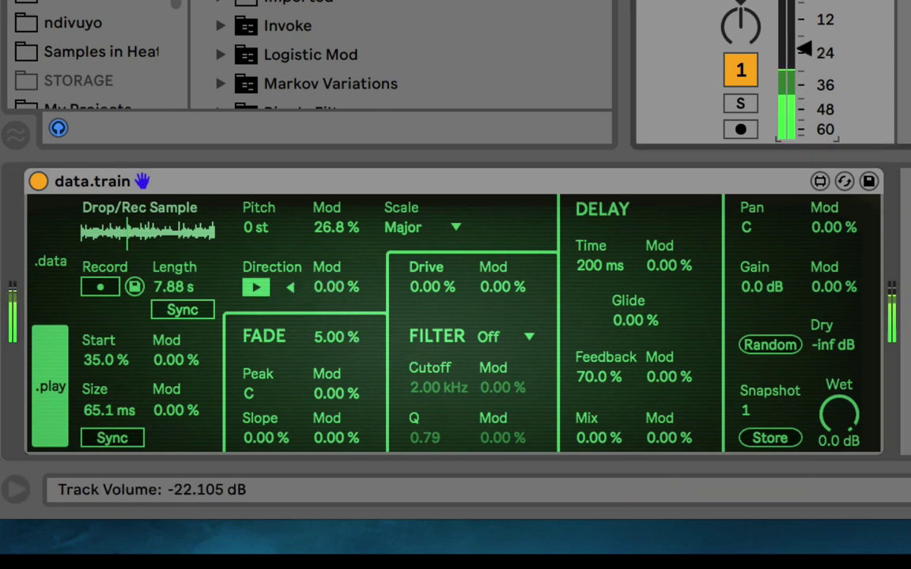
left_click_drag(108, 402, 107, 380)
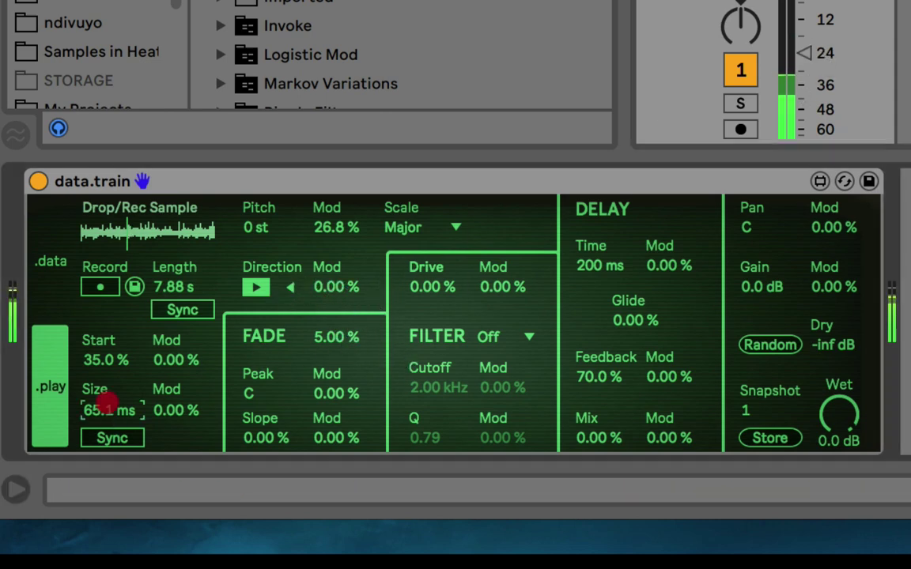
Step: Raise Fade to 100 % and experiment with the fade Peak and Slope
left_click_drag(347, 336, 366, 24)
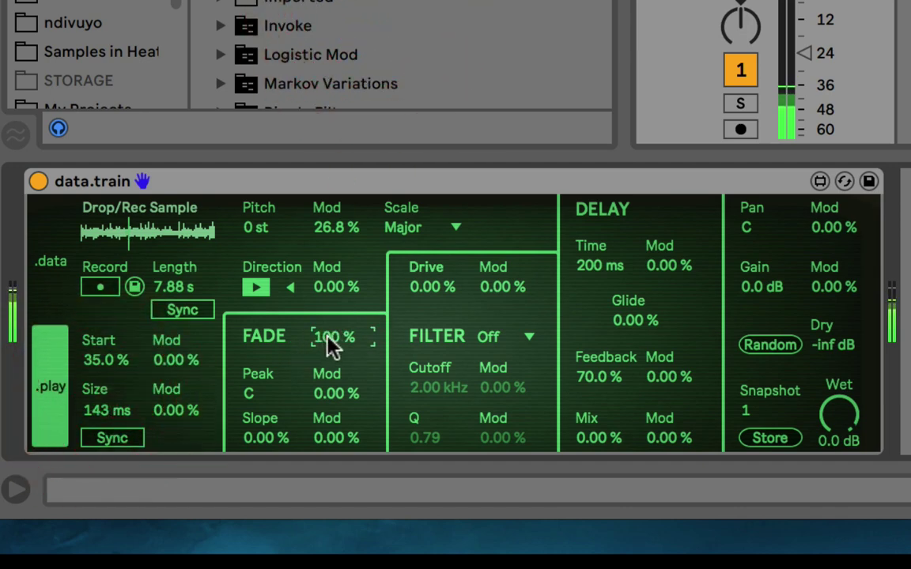
left_click_drag(293, 396, 215, 348)
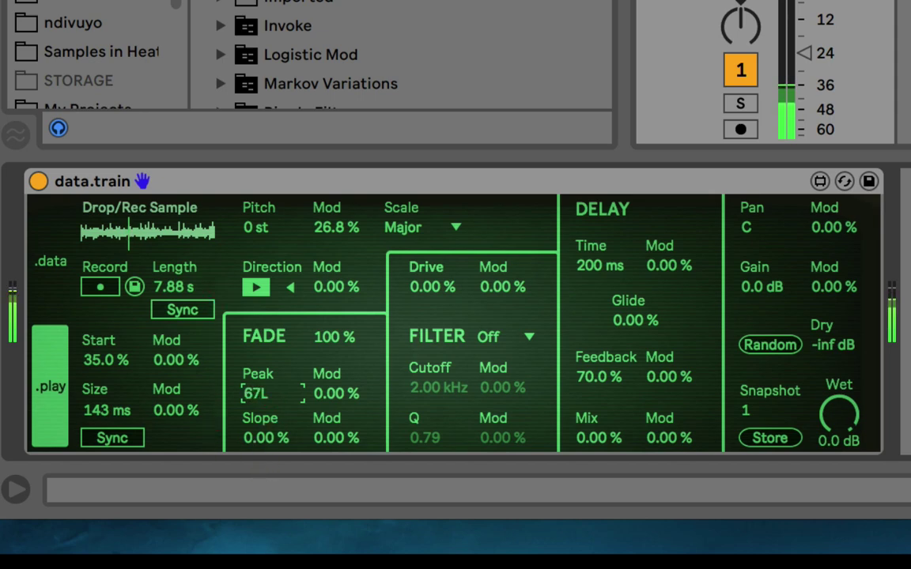
left_click_drag(227, 354, 176, 275)
double_click(265, 398)
left_click_drag(260, 441, 260, 376)
left_click_drag(258, 452, 268, 358)
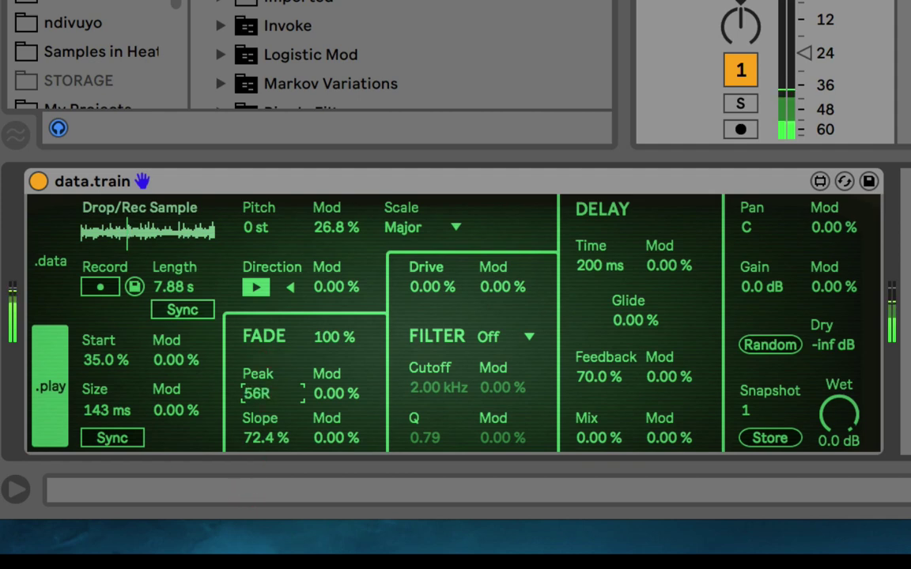
Step: Set Slope to -15.7 %, centre the Peak, and lower Fade to 76.4 %
left_click(262, 398)
left_click(261, 395)
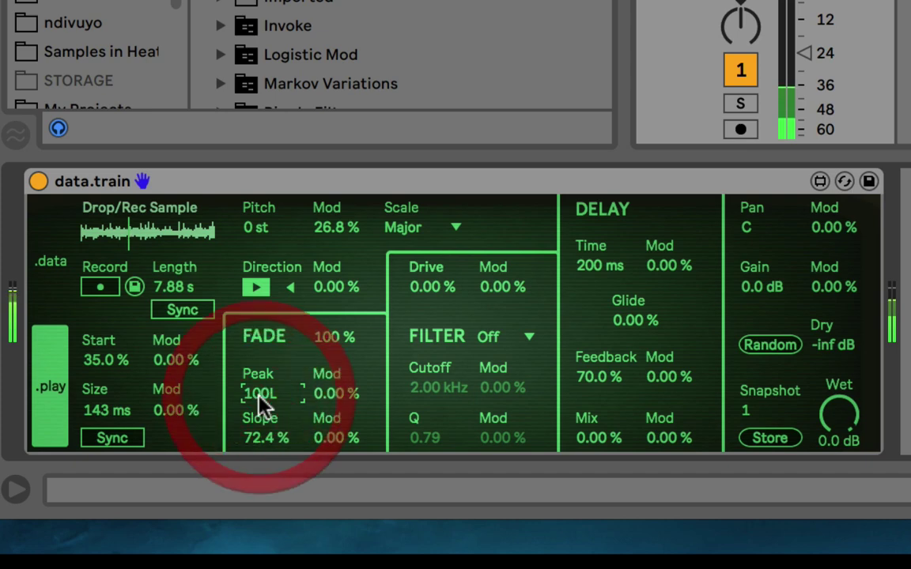
left_click_drag(261, 447, 262, 523)
double_click(289, 392)
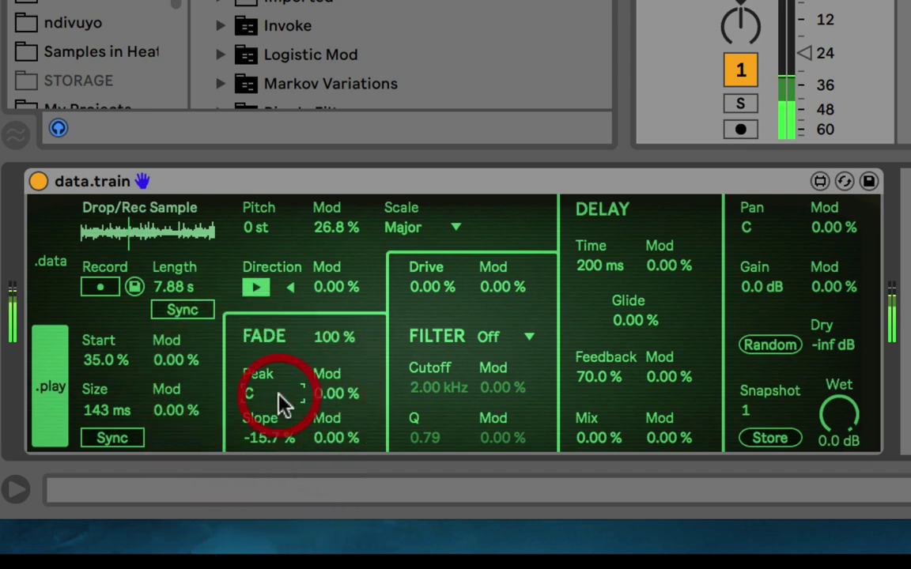
left_click(353, 346)
left_click_drag(353, 346, 348, 372)
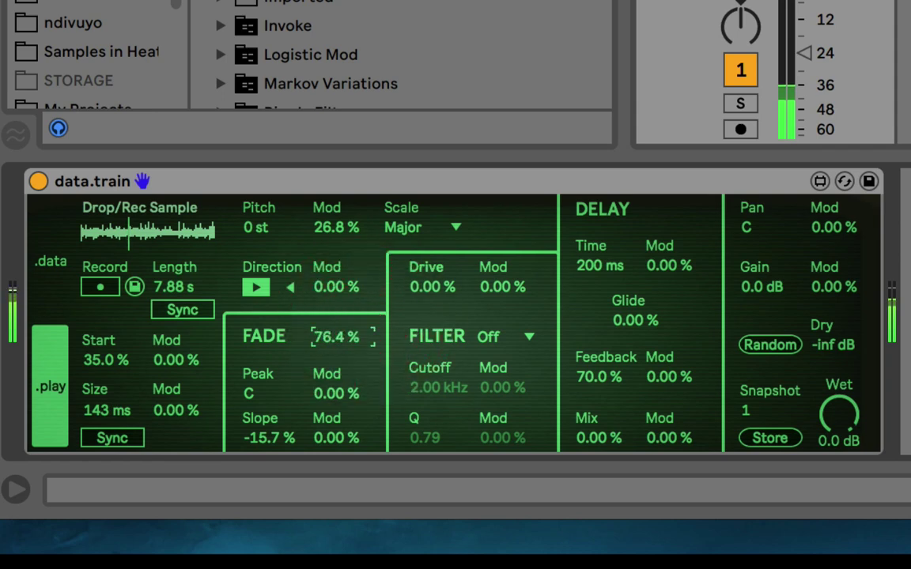
Step: Raise the drive and set a low-pass filter at 1.62 kHz, Q 6.48, 97.6 % cutoff modulation
left_click_drag(451, 288, 387, 328)
left_click(514, 346)
left_click(507, 389)
mouse_move(449, 388)
left_mouse_down()
mouse_move(434, 375)
mouse_move(457, 393)
left_mouse_up()
left_click_drag(433, 437, 443, 395)
left_click_drag(503, 388, 496, 281)
left_click_drag(441, 395, 433, 331)
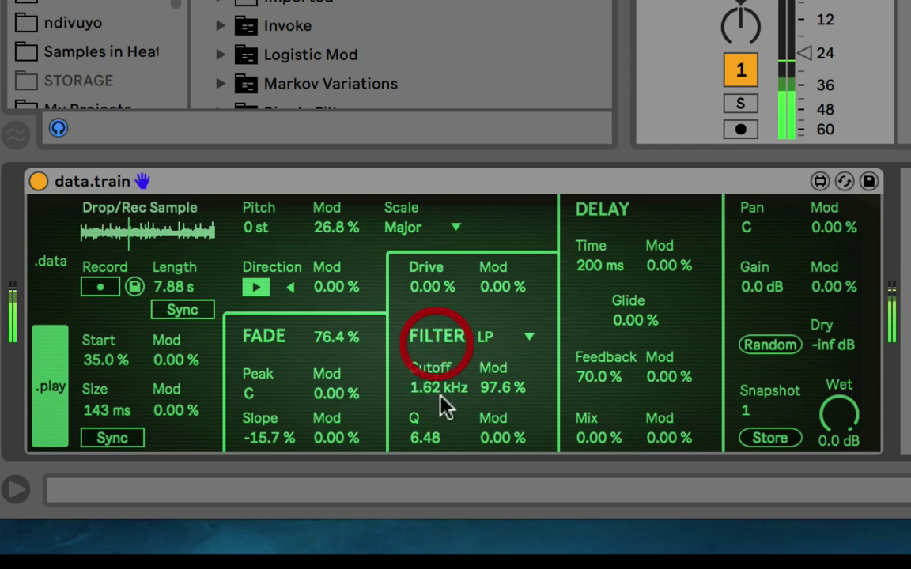
Step: Look over the device's .data page, then go back to the .play page
left_click(35, 268)
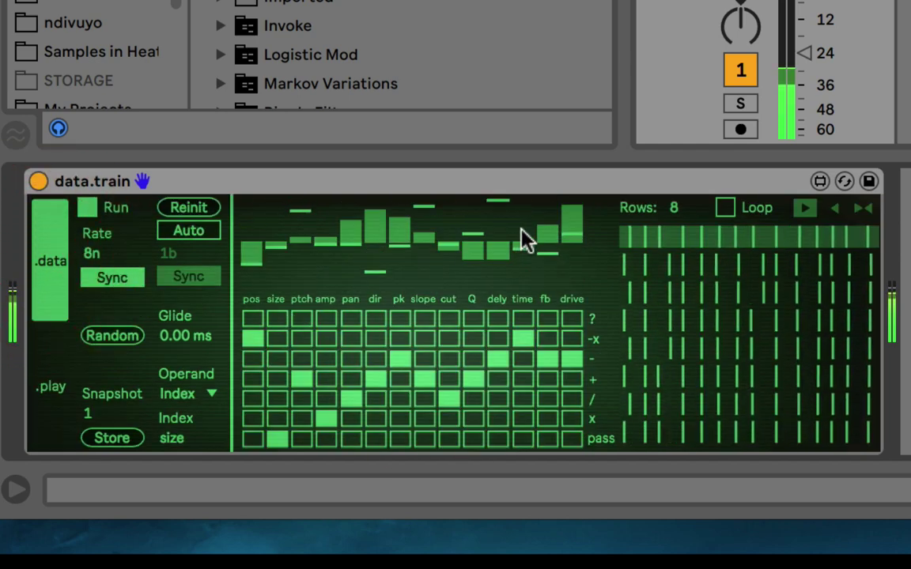
left_click(445, 225)
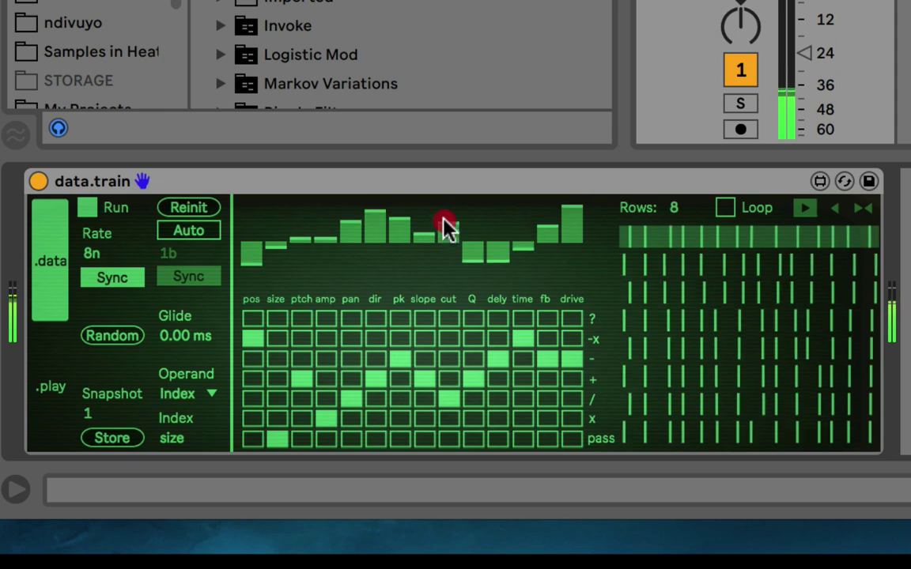
left_click(449, 364)
left_click(61, 365)
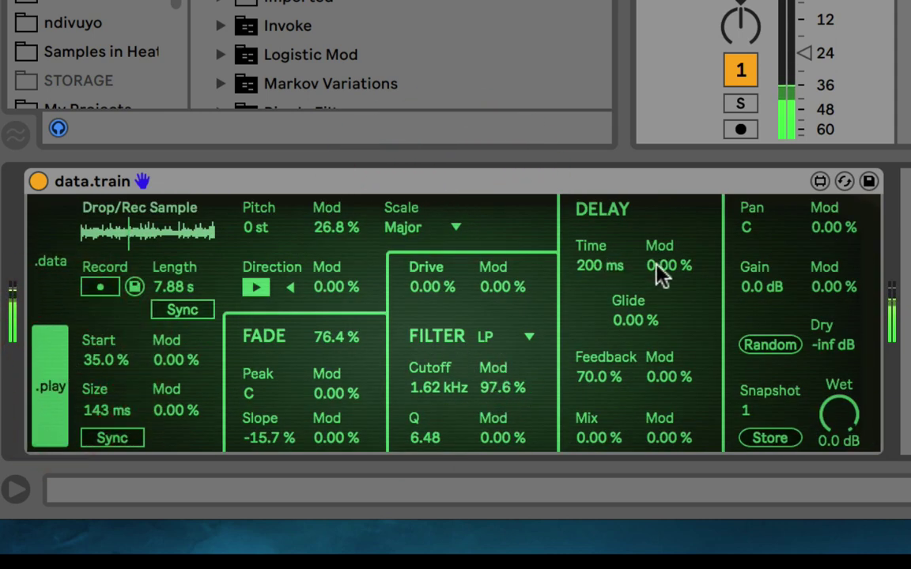
Step: Set delay mix to 53.5 % and lower cutoff modulation to 42.5 %
left_click_drag(599, 440, 601, 390)
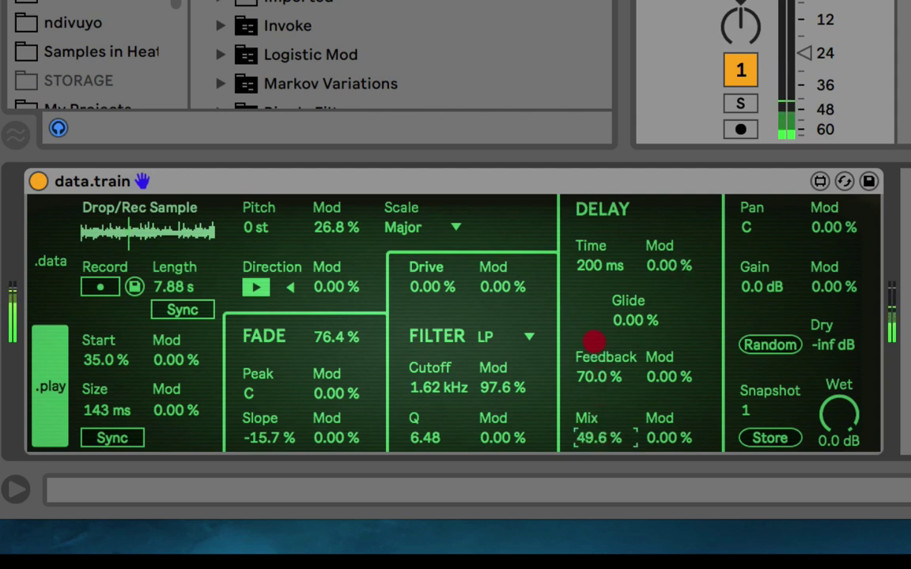
left_click_drag(594, 340, 587, 332)
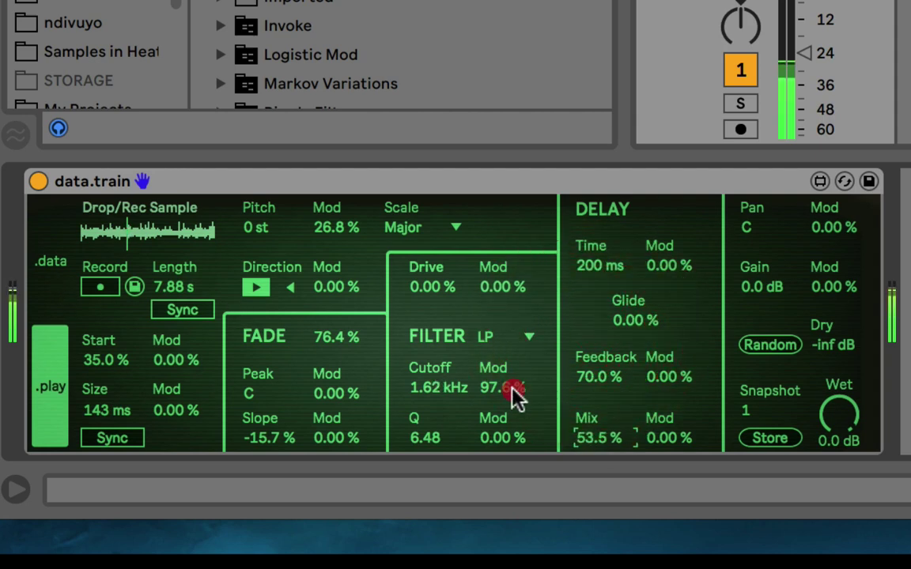
left_click_drag(513, 388, 504, 443)
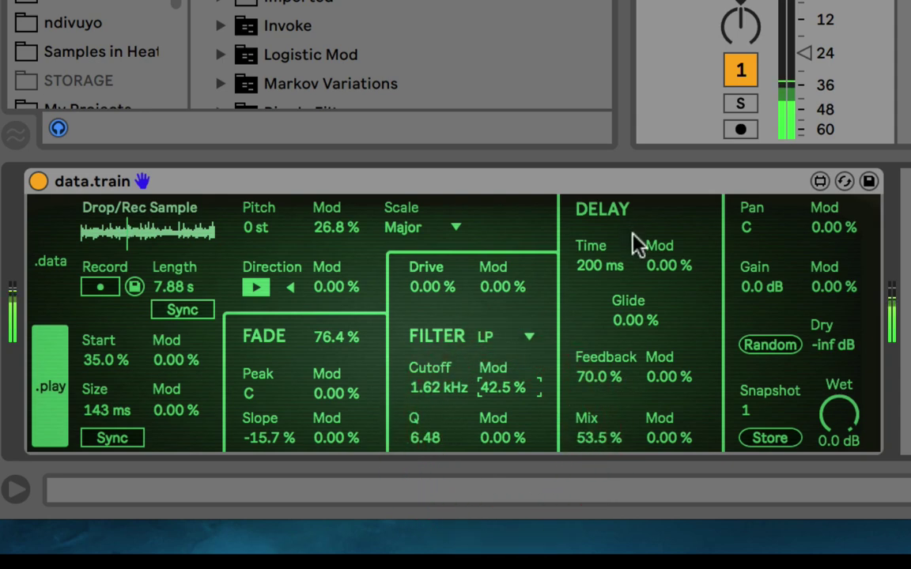
Step: Set the delay time to 507 ms, leaving Glide at 0.00 %
left_click(639, 321)
left_click_drag(605, 265, 594, 284)
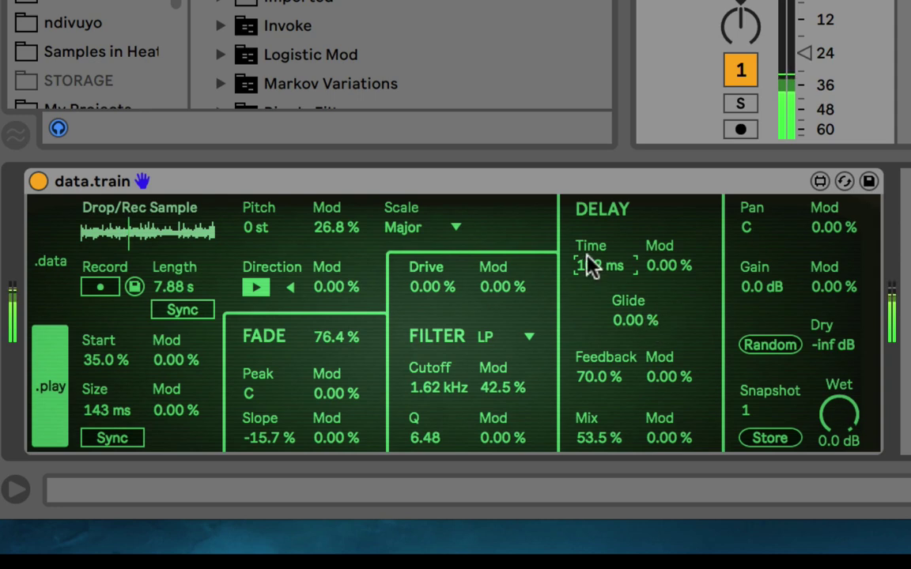
left_click_drag(575, 227, 596, 265)
left_click_drag(630, 325, 624, 290)
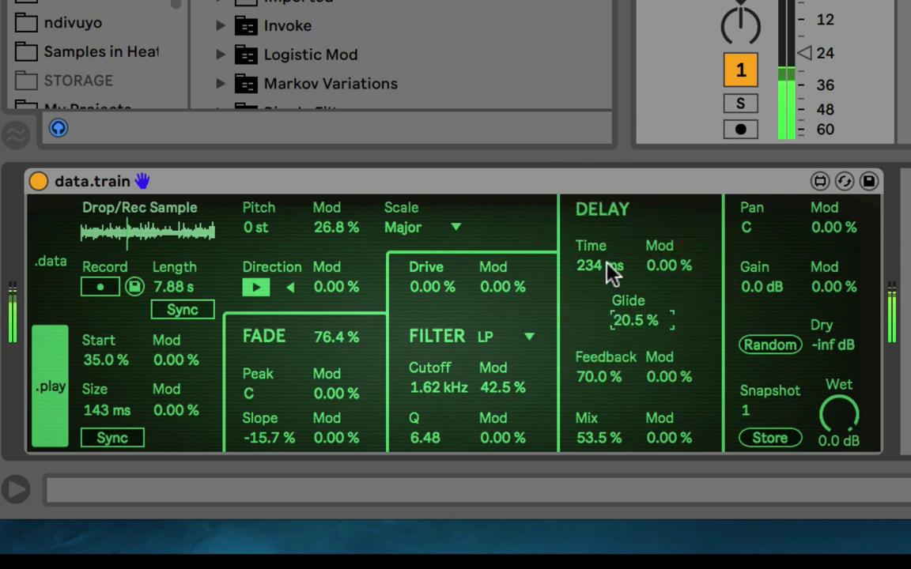
left_click_drag(610, 269, 599, 291)
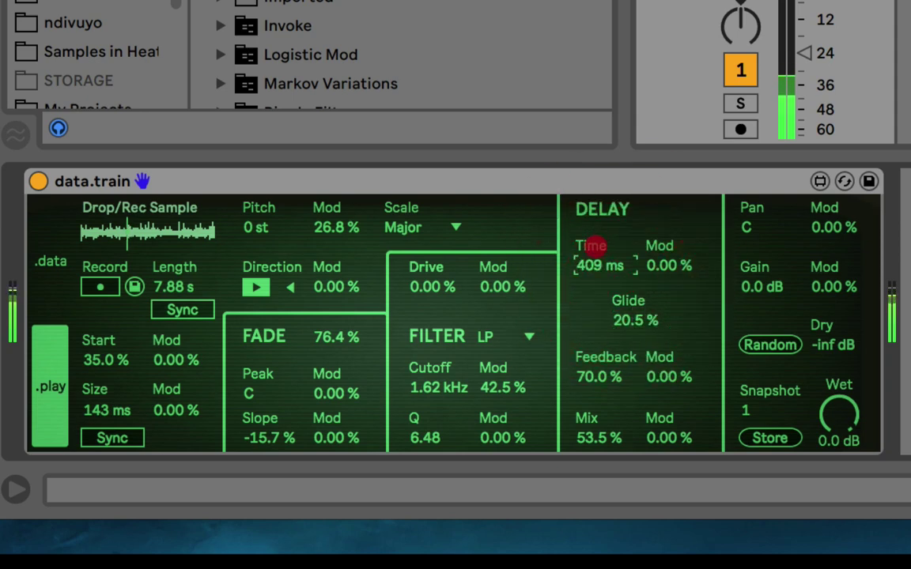
left_click_drag(592, 247, 592, 265)
left_click(638, 314)
left_click_drag(629, 240, 629, 246)
left_click_drag(605, 279, 595, 234)
mouse_move(635, 310)
left_mouse_down()
mouse_move(631, 385)
mouse_move(634, 331)
left_mouse_up()
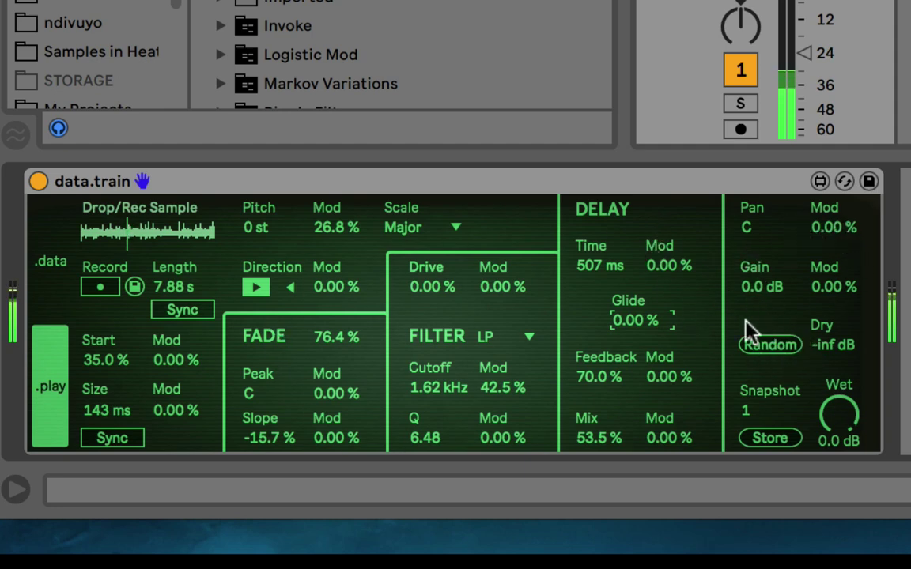
left_click(779, 408)
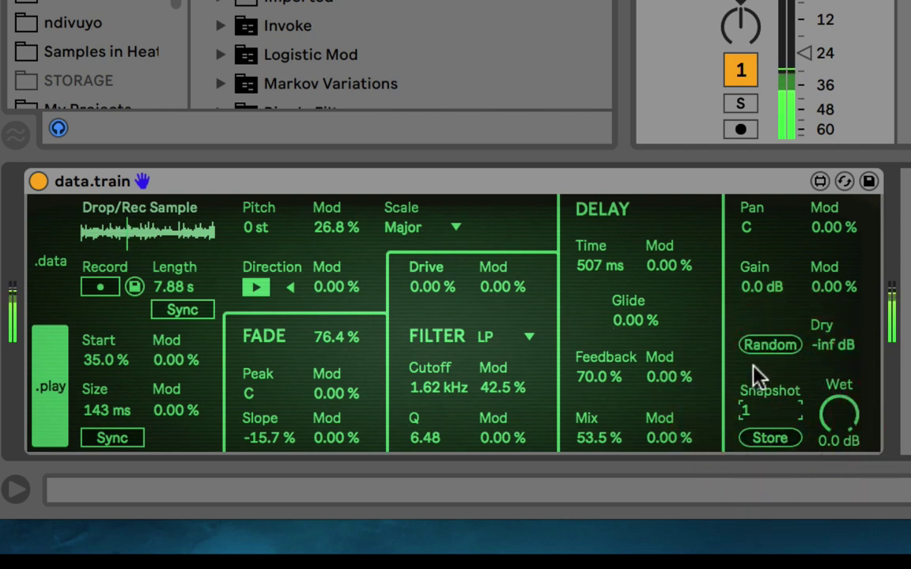
left_click(45, 262)
left_click(55, 387)
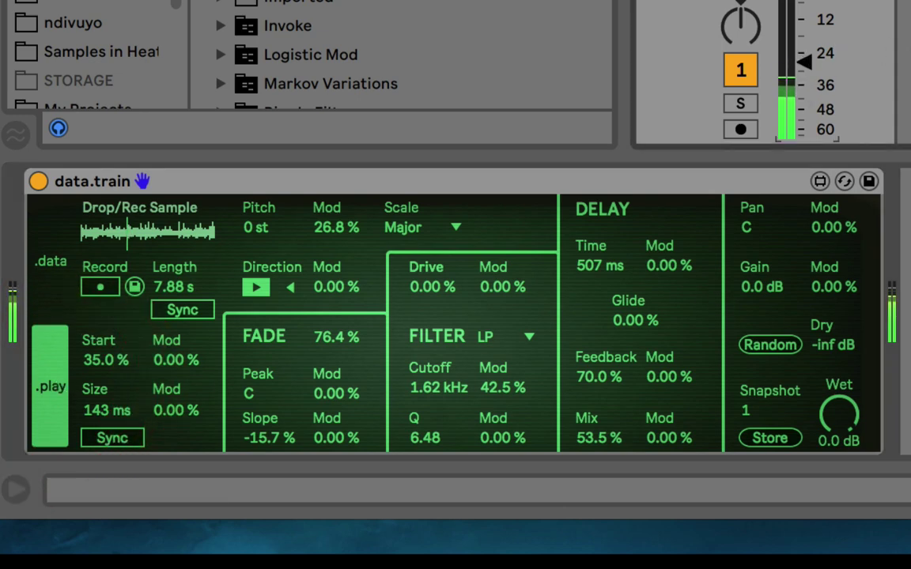
left_click(840, 346)
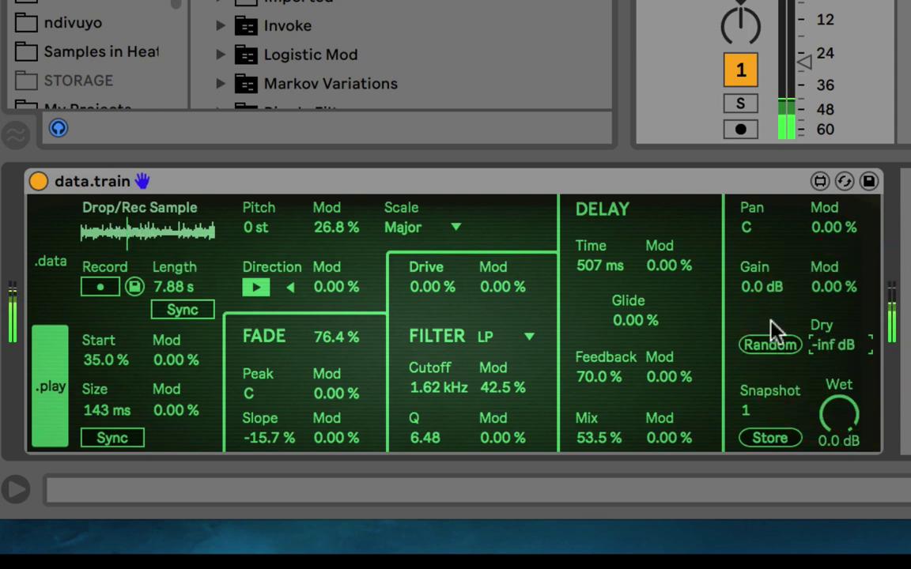
left_click(851, 345)
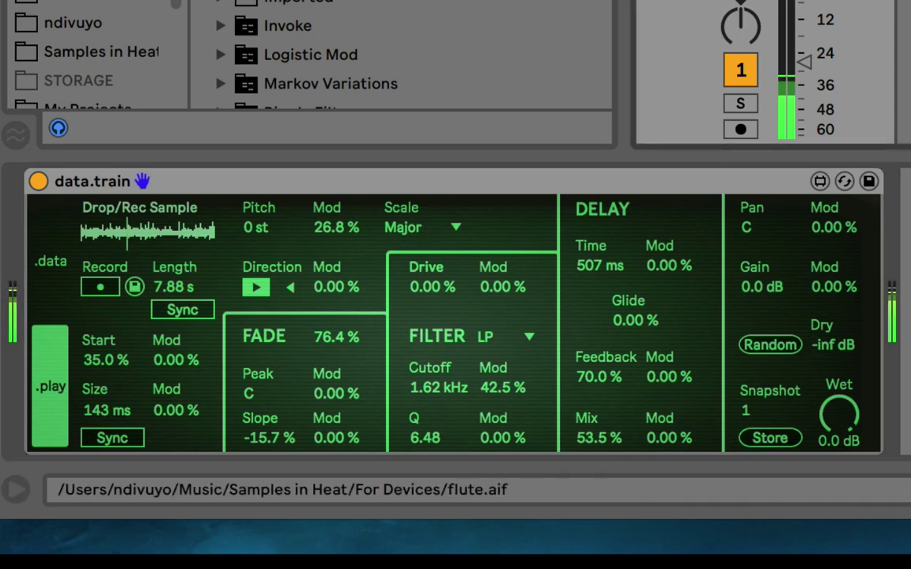
Step: Bring Dry up with Wet muted, reset Pitch Mod to 0 %, and shorten Length to 325 ms
left_click_drag(840, 417, 835, 206)
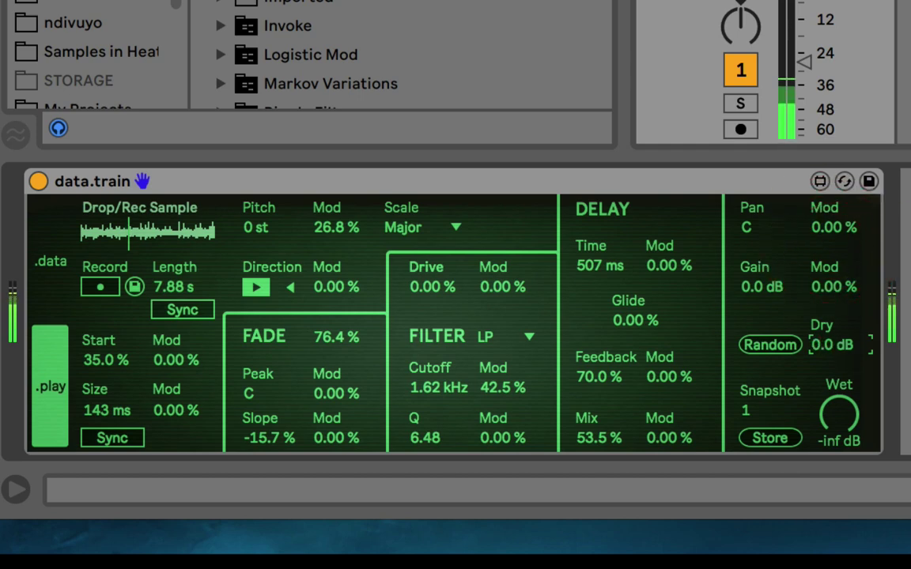
double_click(337, 238)
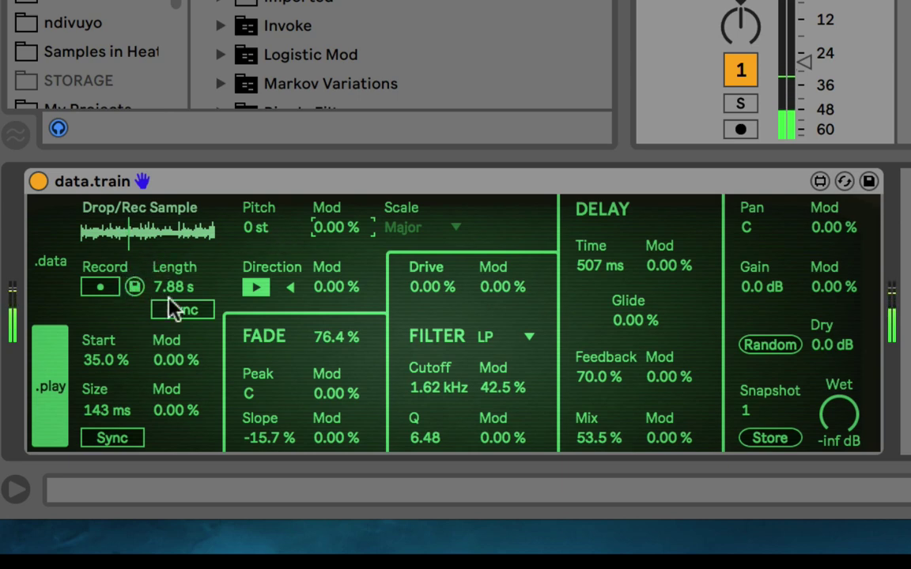
left_click_drag(187, 290, 173, 371)
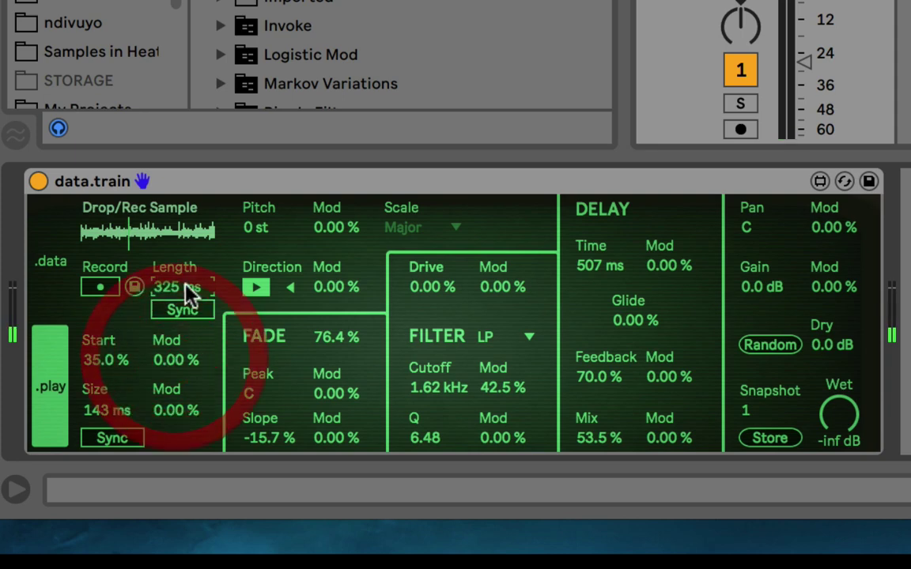
Step: Record incoming audio into the buffer, return Wet to 0.0 dB, and set the track to -27.5 dB
left_click(100, 289)
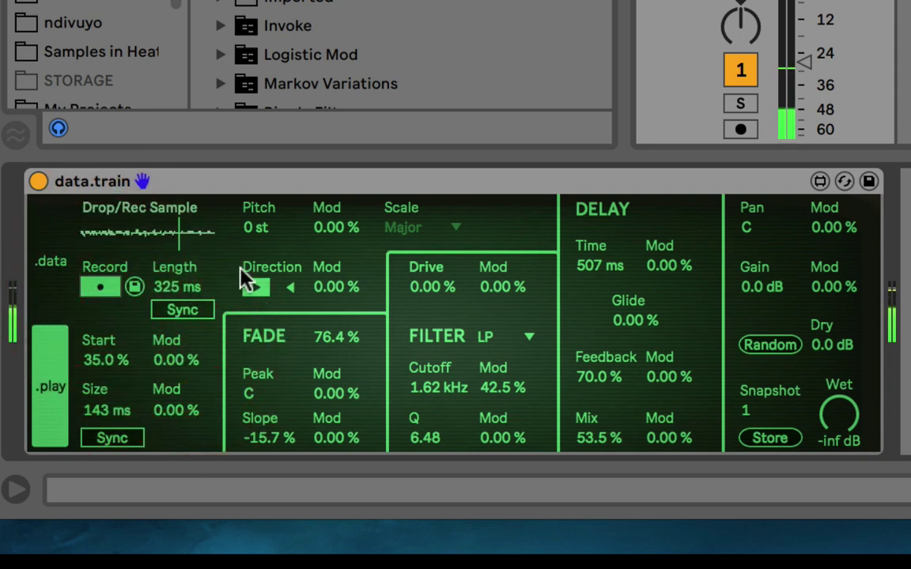
left_click(836, 417)
mouse_move(838, 415)
left_mouse_down()
mouse_move(830, 350)
mouse_move(846, 433)
left_mouse_up()
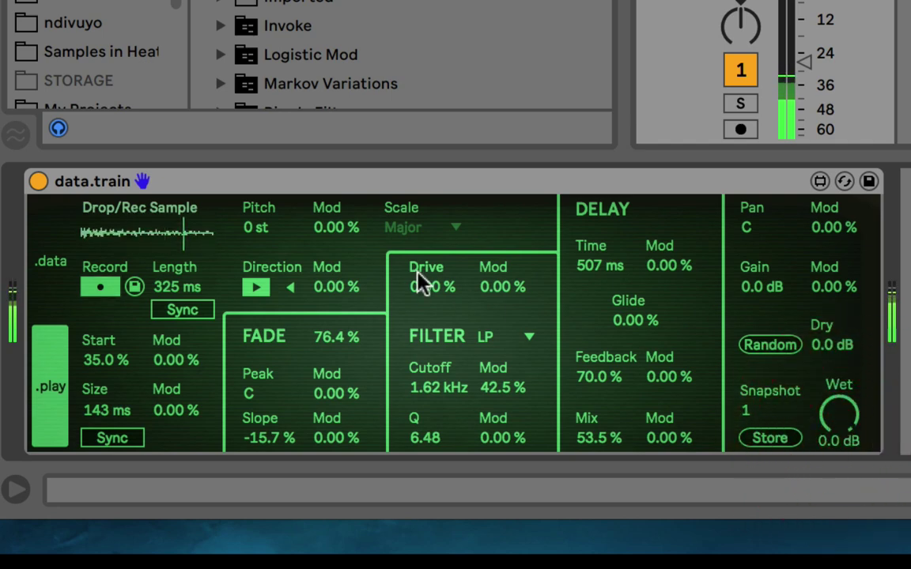
mouse_move(804, 61)
left_mouse_down()
mouse_move(804, 20)
mouse_move(804, 87)
mouse_move(795, 60)
left_mouse_up()
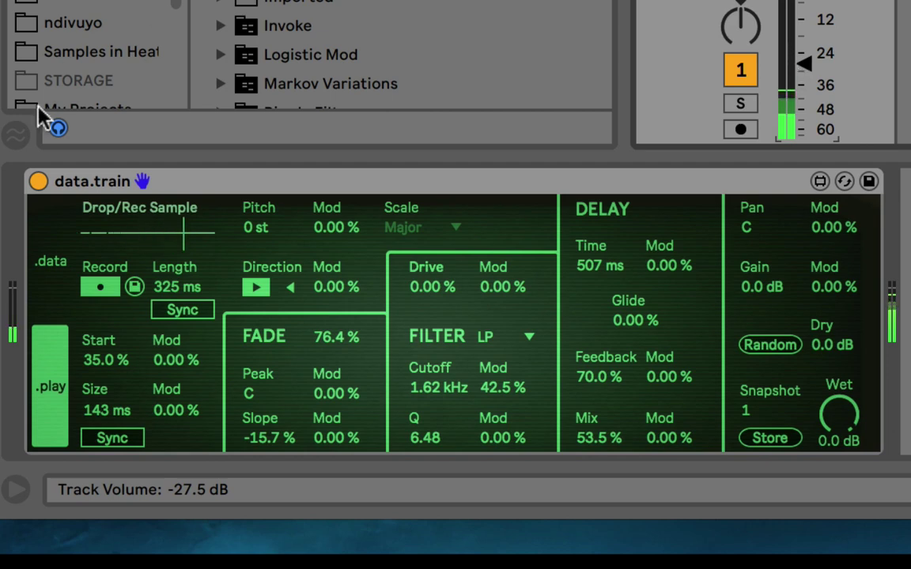
Step: Record a fresh take, raise the track to about -20 dB, and set buffer Length to 634 ms
left_click(833, 350)
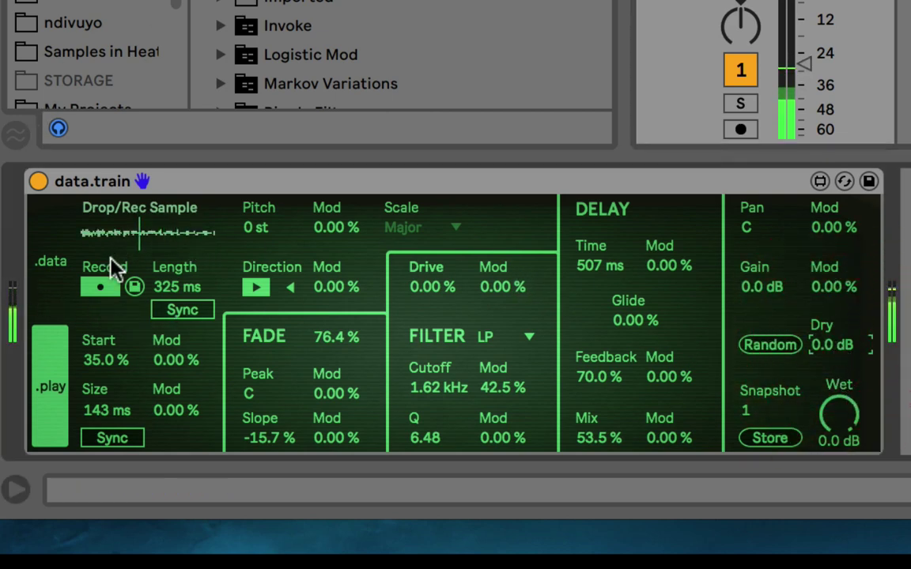
left_click(103, 283)
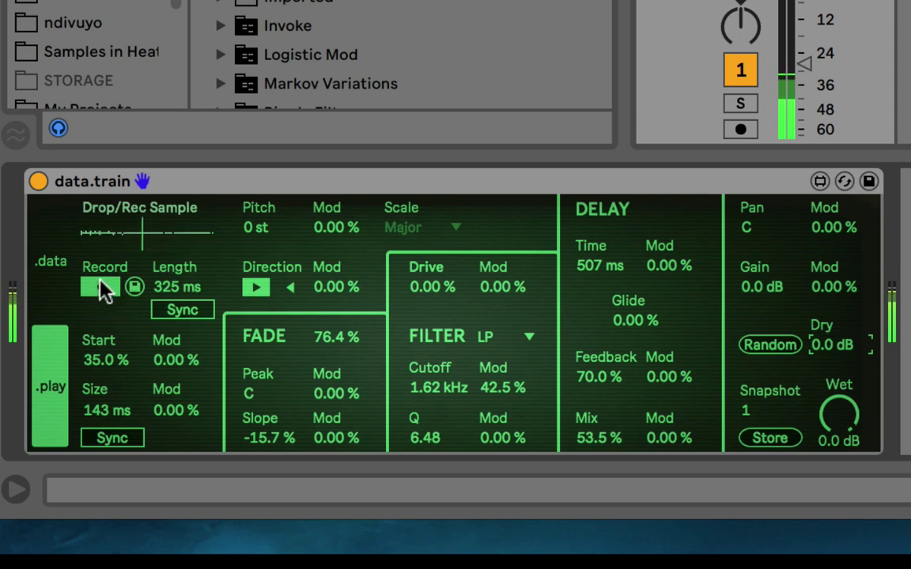
left_click(170, 286)
left_click_drag(170, 287, 179, 291)
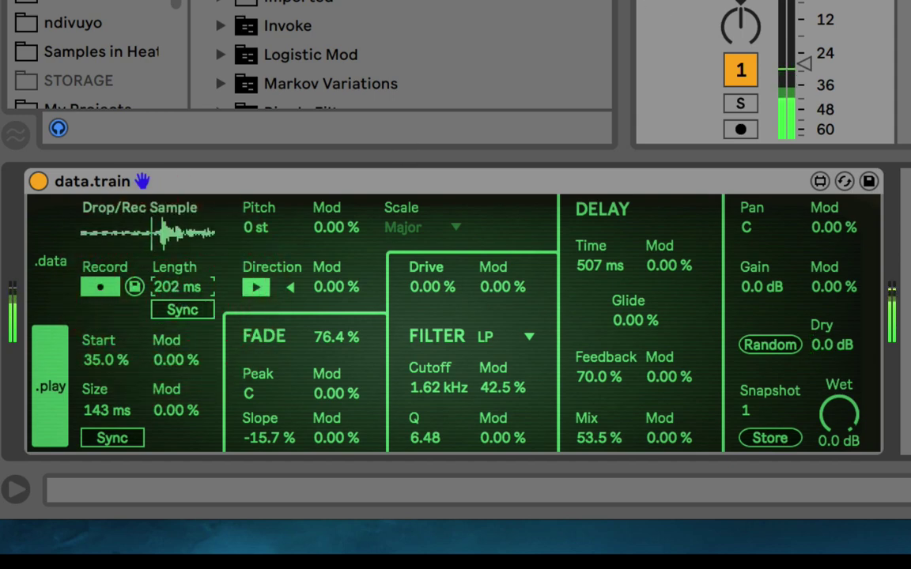
left_click_drag(804, 63, 804, 46)
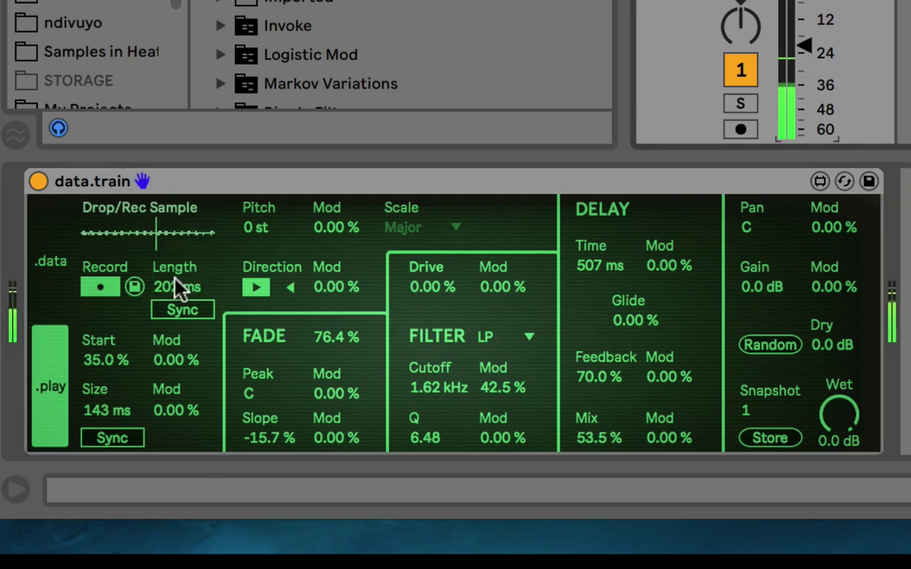
mouse_move(179, 289)
left_mouse_down()
mouse_move(179, 273)
mouse_move(180, 289)
left_mouse_up()
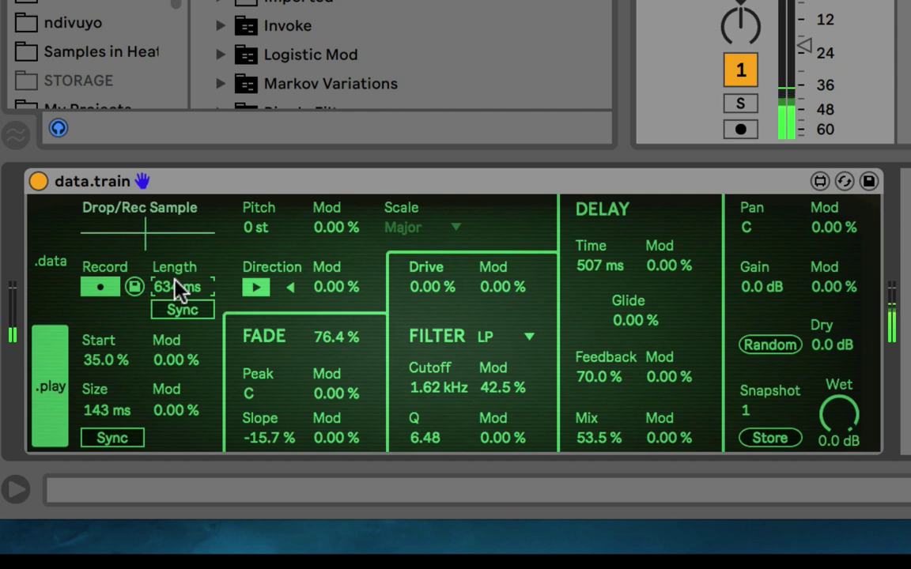
Step: Set Start modulation to 26.8 %, reverse playback direction, and save the recorded sample
left_click_drag(170, 358, 147, 339)
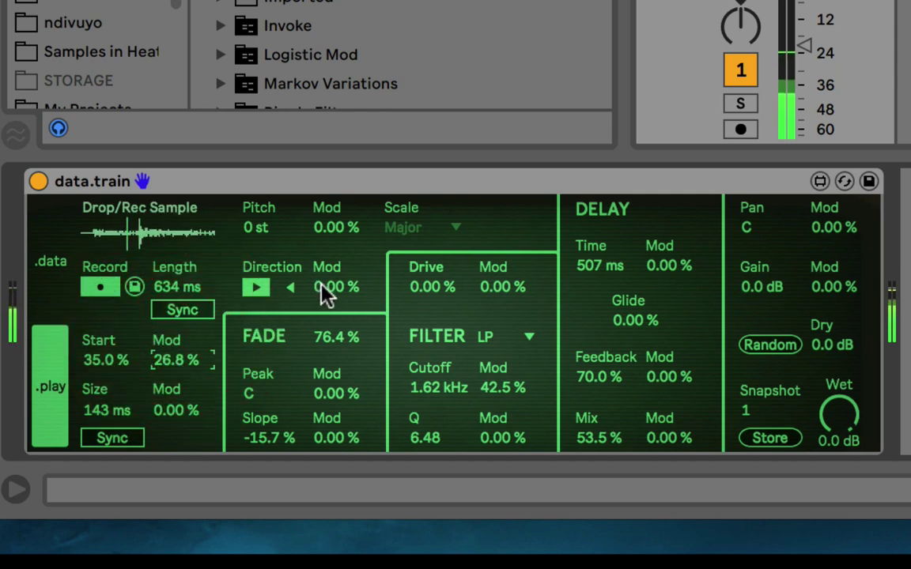
left_click(289, 287)
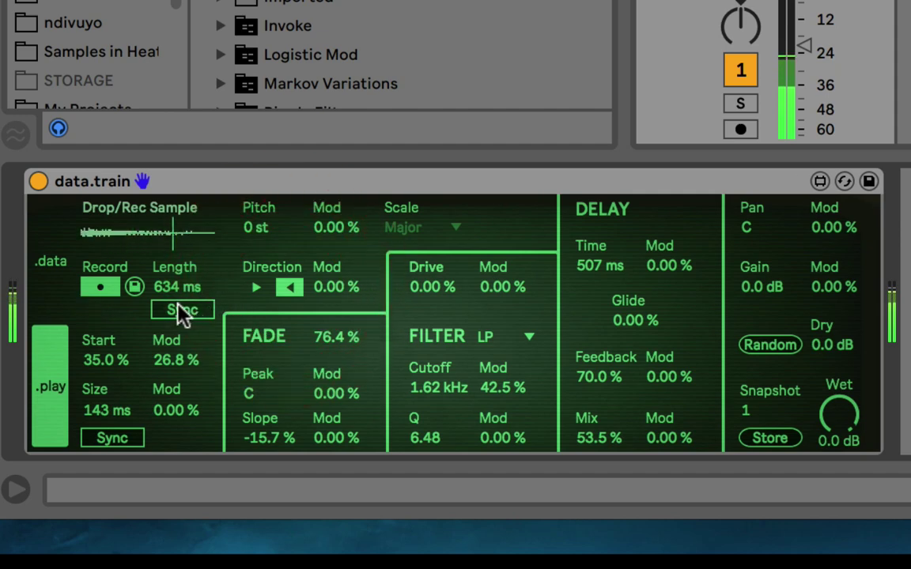
left_click(134, 287)
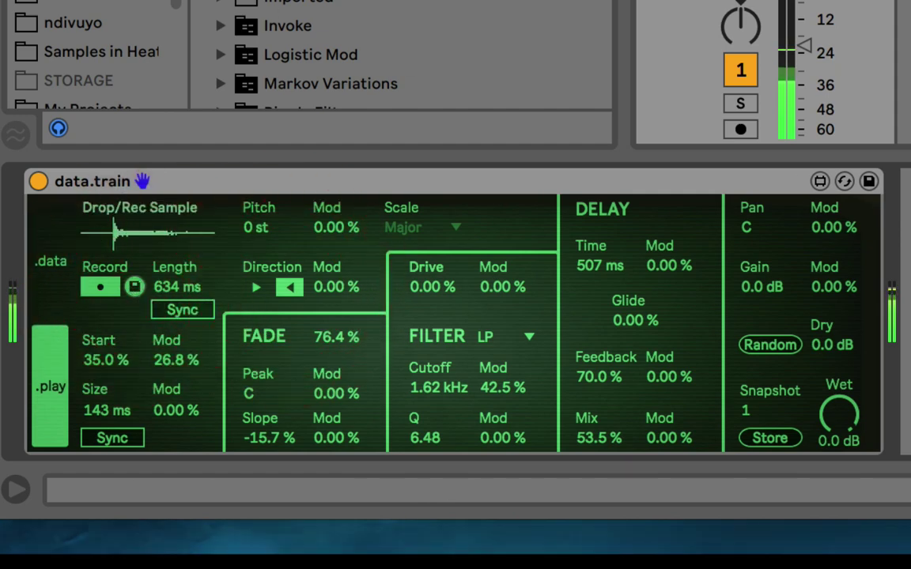
Step: Stop recording and review the Recordings window's Save Current Sample and Autosaving options before closing it
left_click(133, 287)
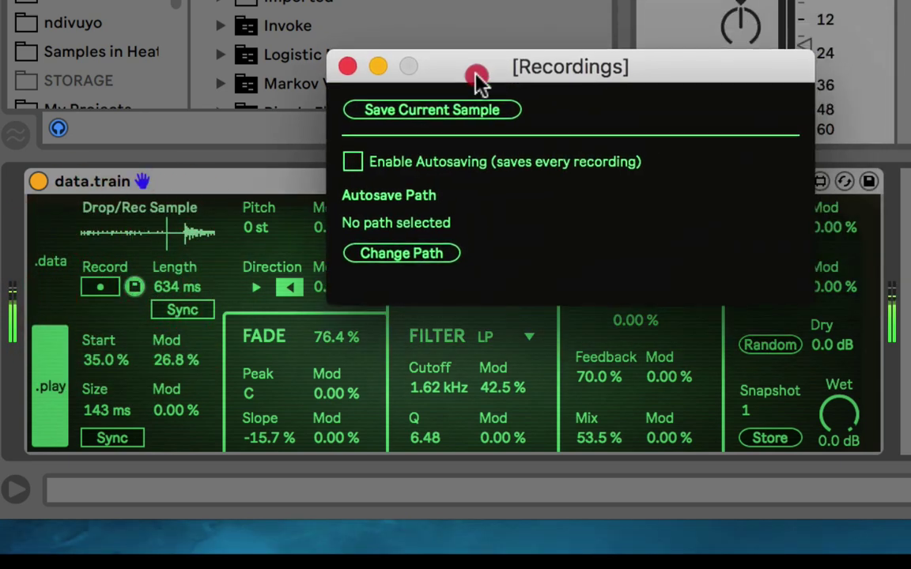
mouse_move(474, 71)
left_mouse_down()
mouse_move(474, 33)
mouse_move(474, 43)
left_mouse_up()
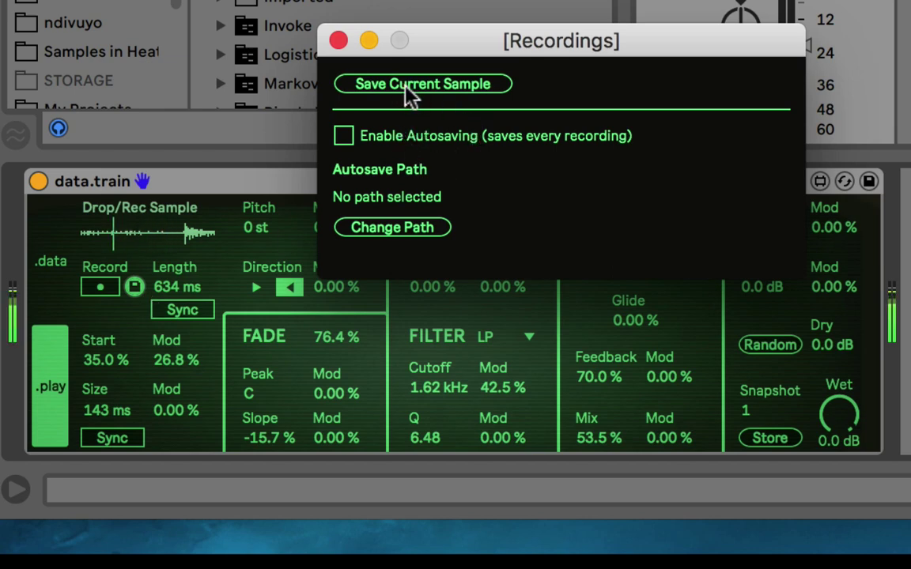
left_click(342, 40)
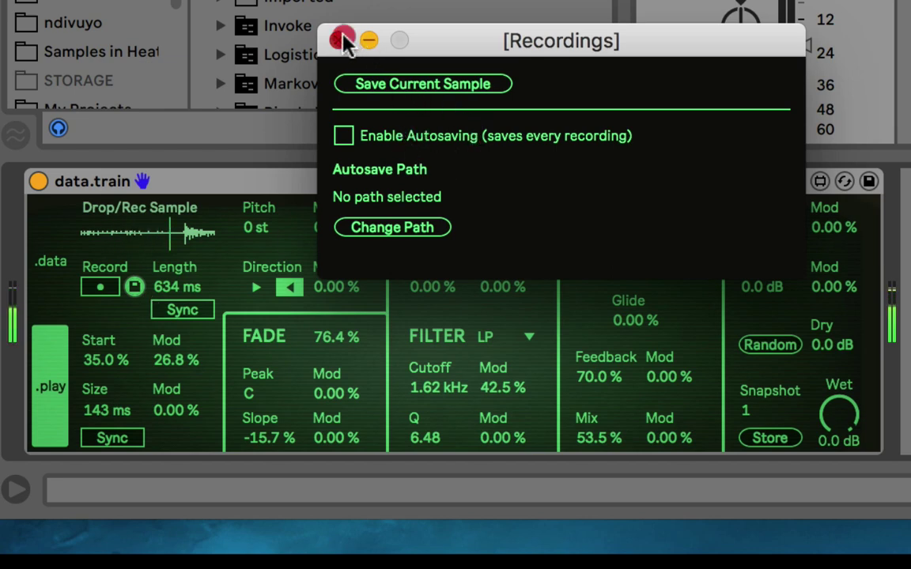
left_click(338, 42)
Step: Record a new take, leave Wet at 0.0 dB, and check the .data sequencer page before returning to .play
left_click(111, 291)
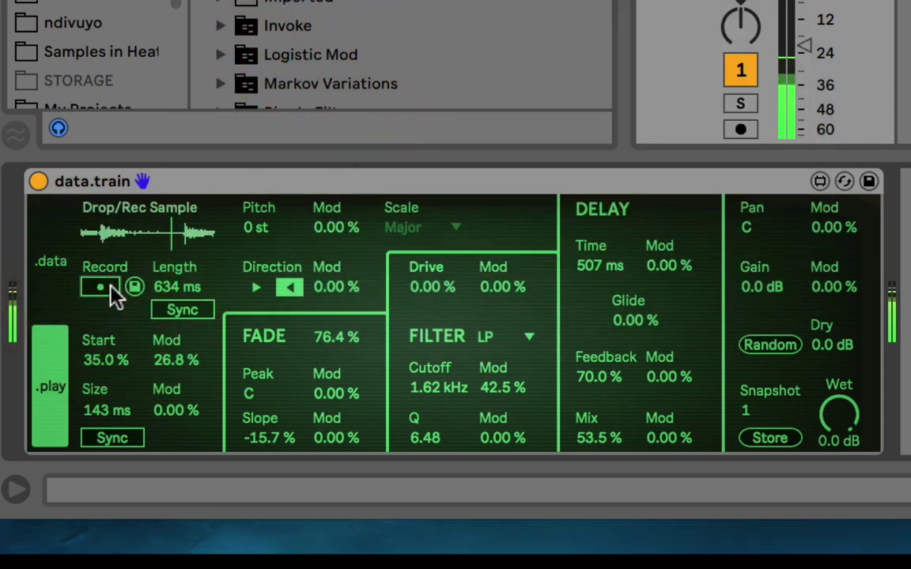
left_click(842, 423)
mouse_move(842, 423)
left_mouse_down()
mouse_move(842, 475)
mouse_move(842, 392)
mouse_move(843, 423)
left_mouse_up()
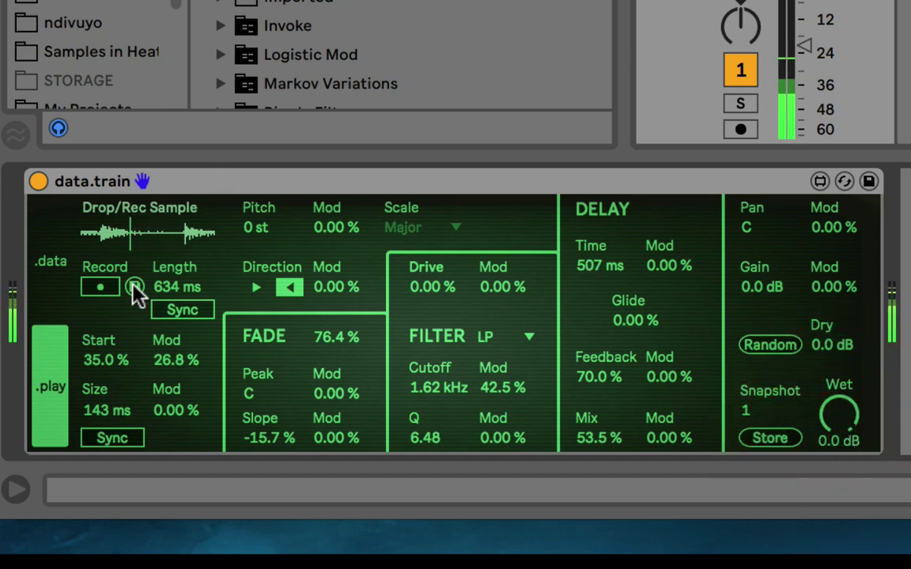
left_click(54, 285)
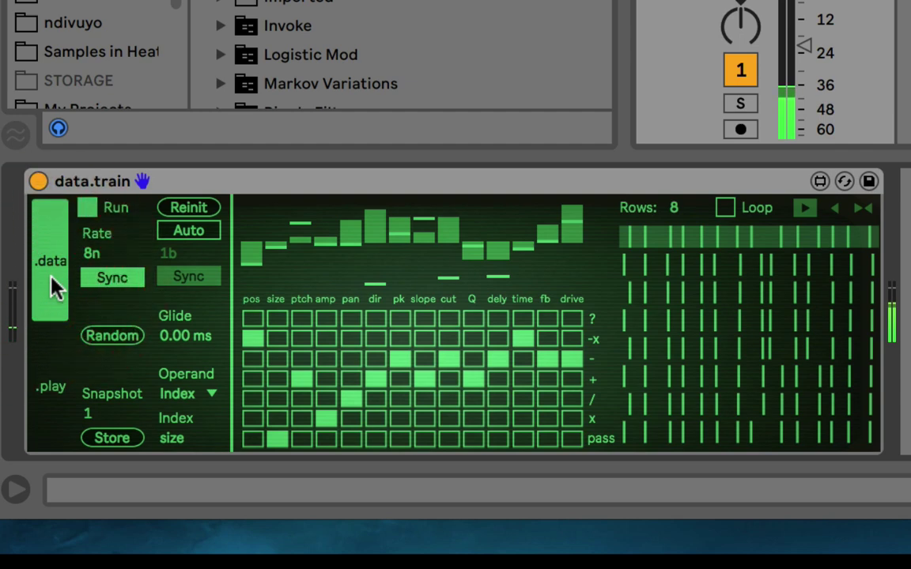
left_click(47, 386)
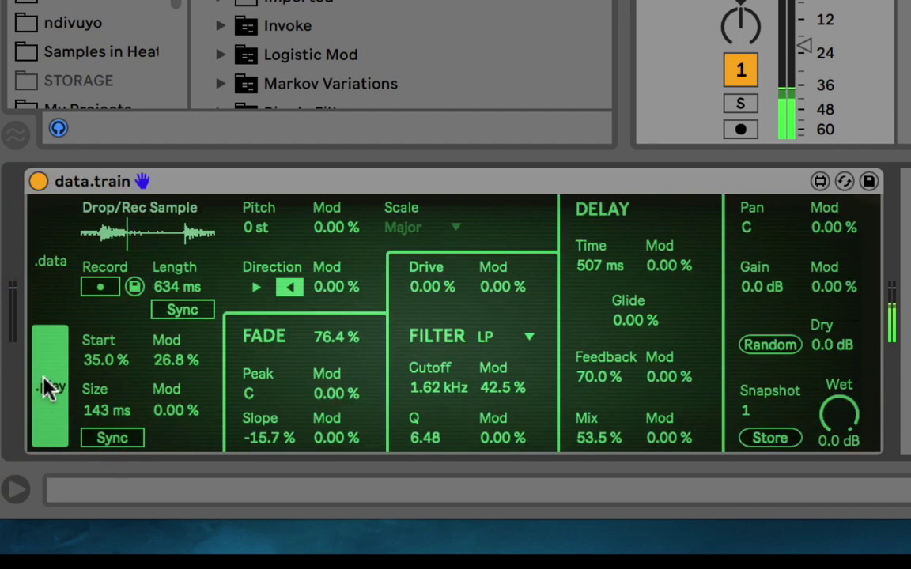